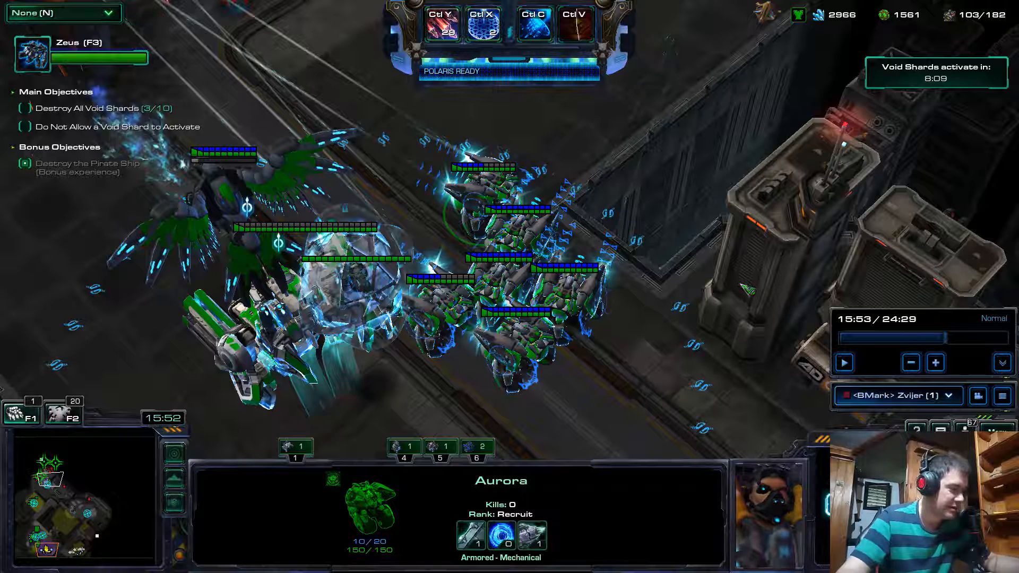
Switch to the Screenshots folder, open Screenshot (768) in Photos and bring up its image adjustments.
key(alt+Tab)
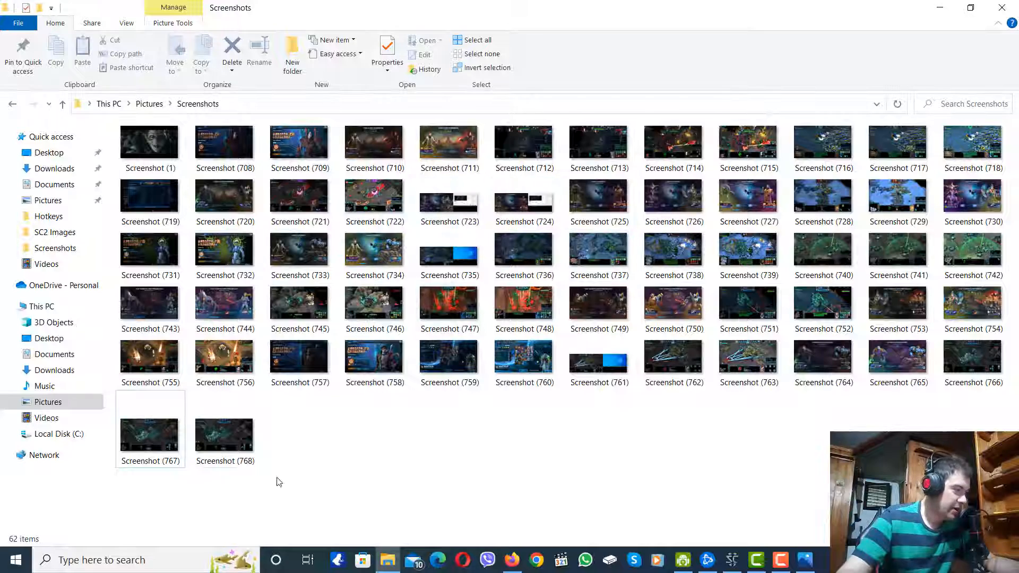
double_click(234, 439)
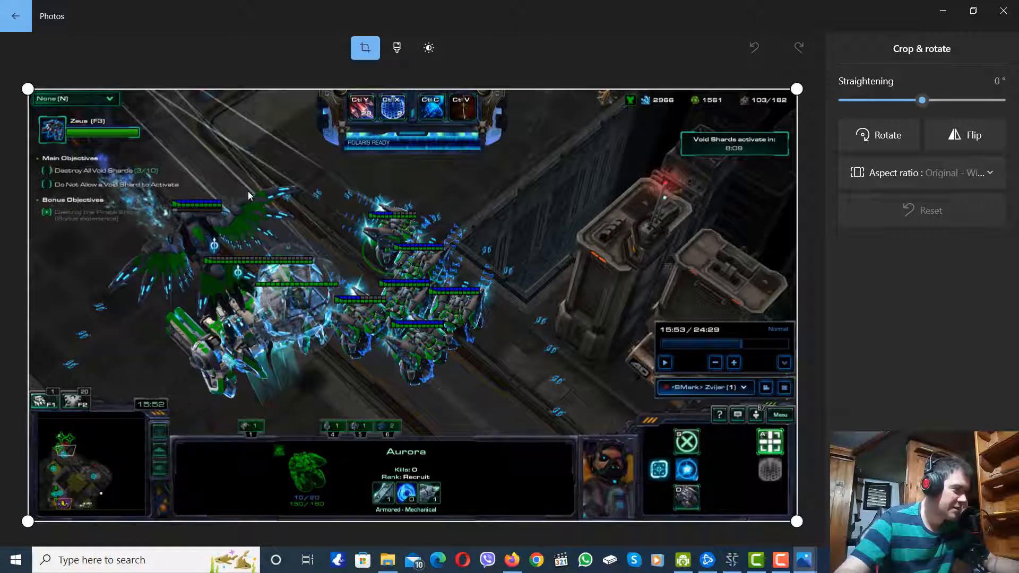
click(430, 48)
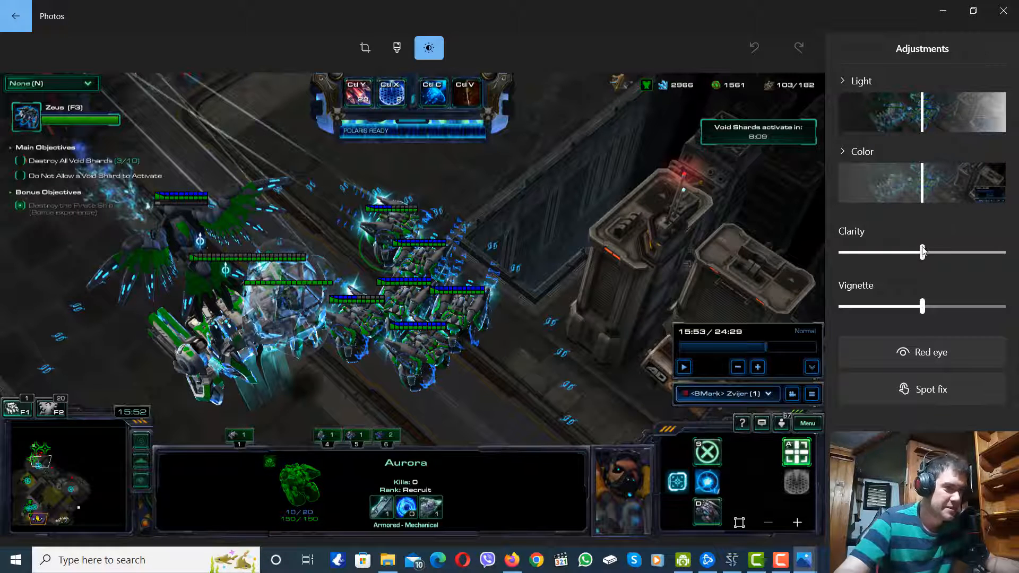
Raise the screenshot's clarity to maximum, set light to 55, boost the color strongly, then save a copy and close Photos.
drag(924, 252, 1003, 252)
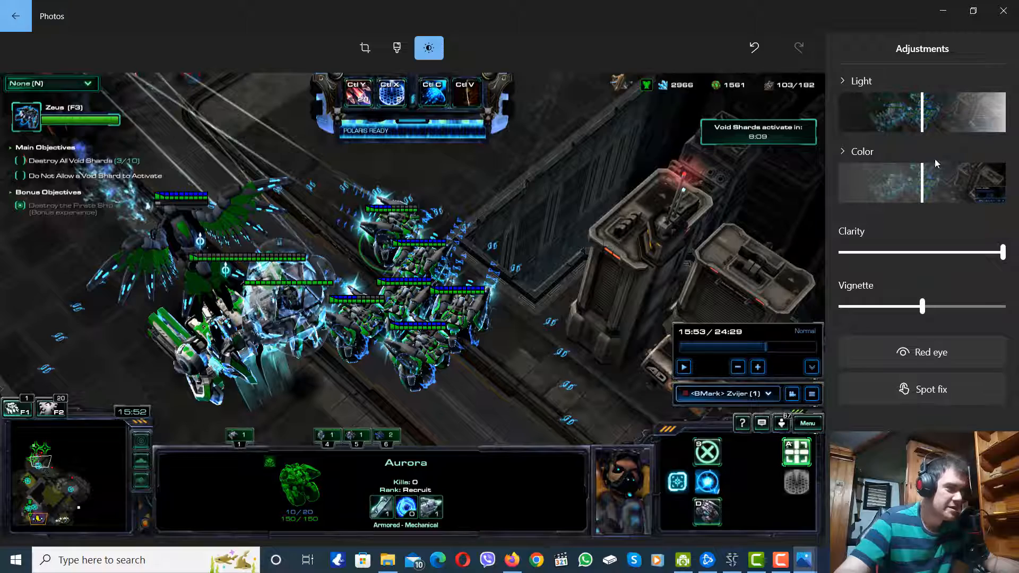
drag(924, 116, 968, 121)
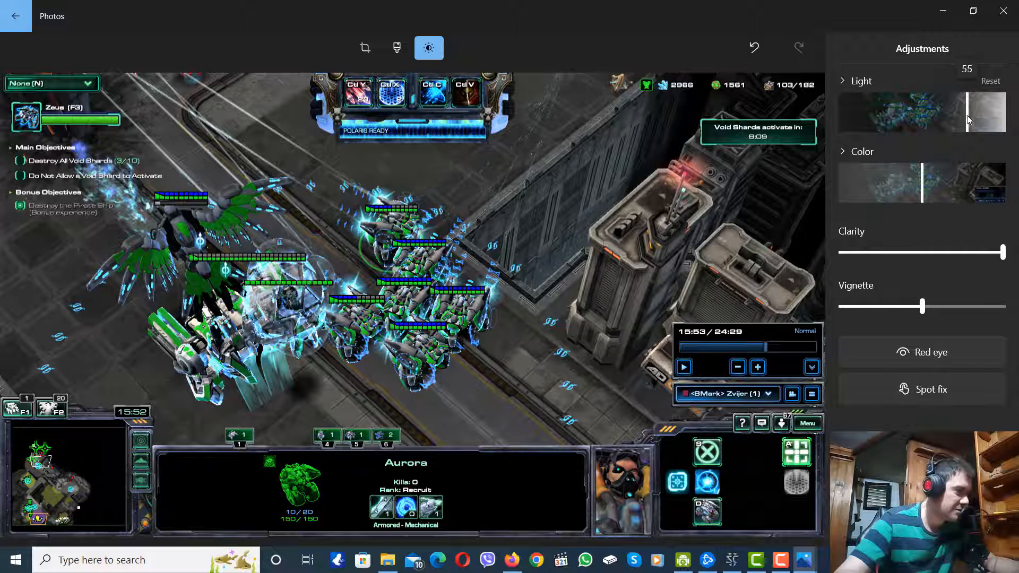
drag(924, 195, 989, 189)
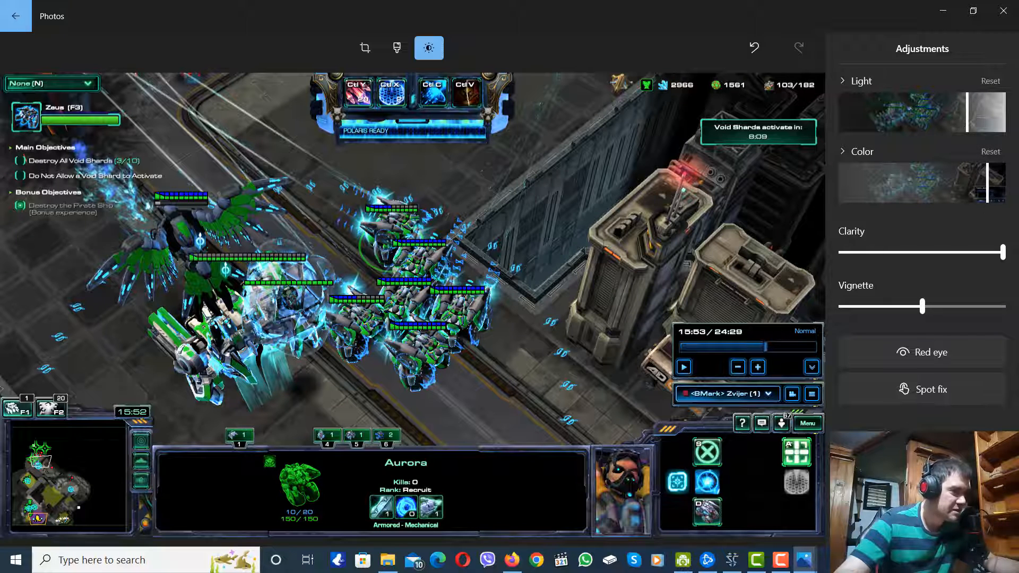
key(ctrl+s)
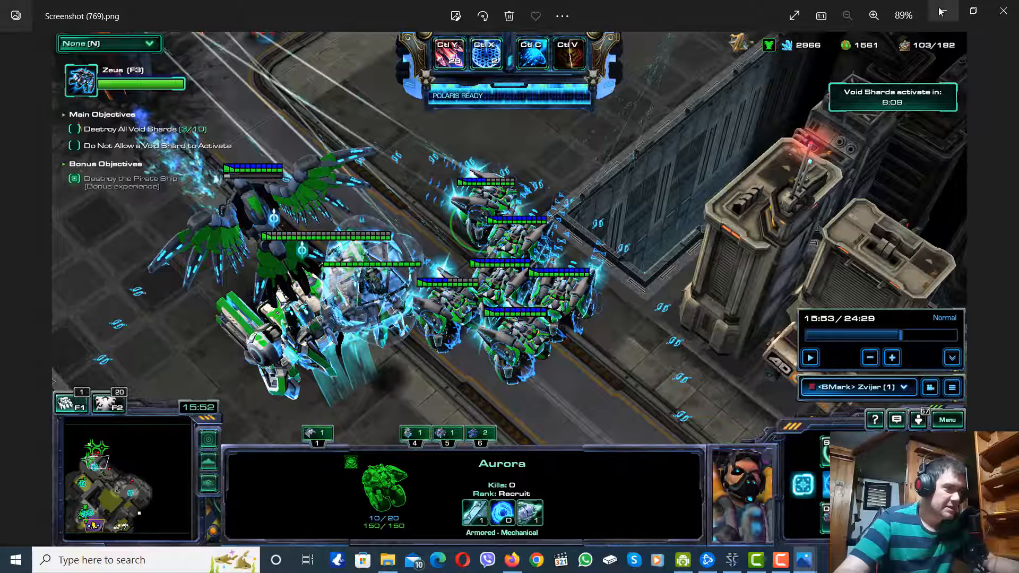
click(1003, 10)
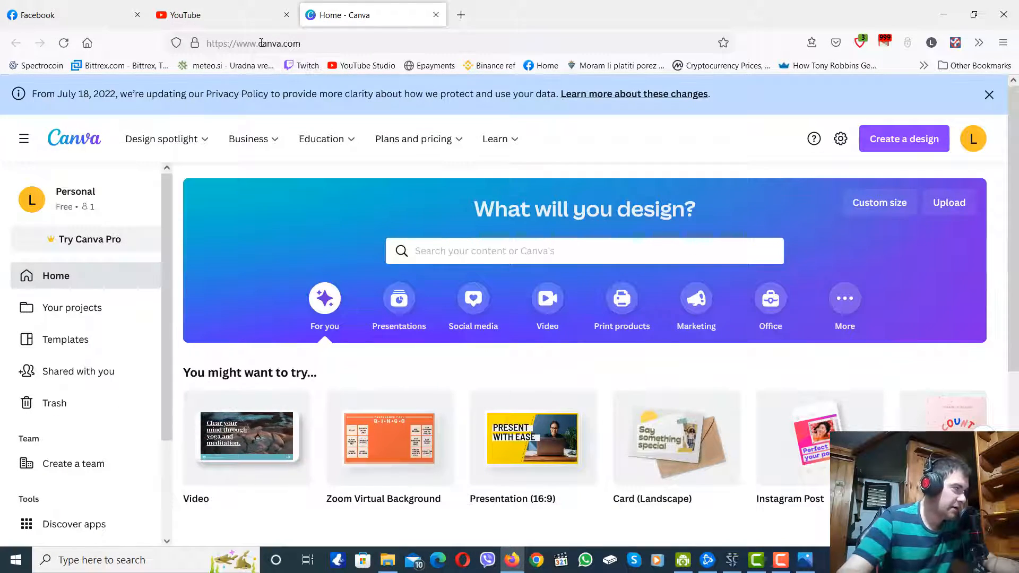
click(364, 43)
click(364, 44)
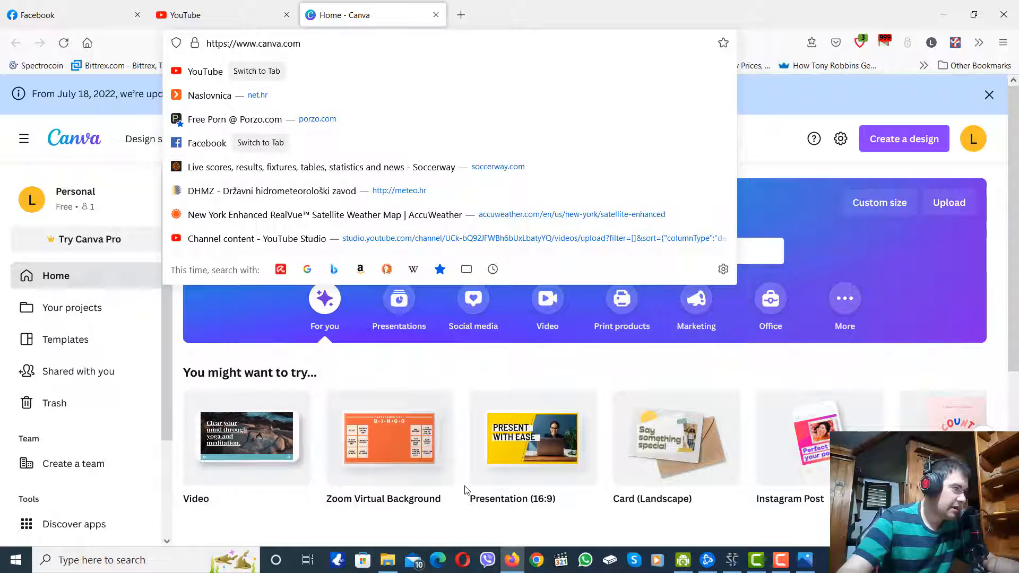
click(765, 173)
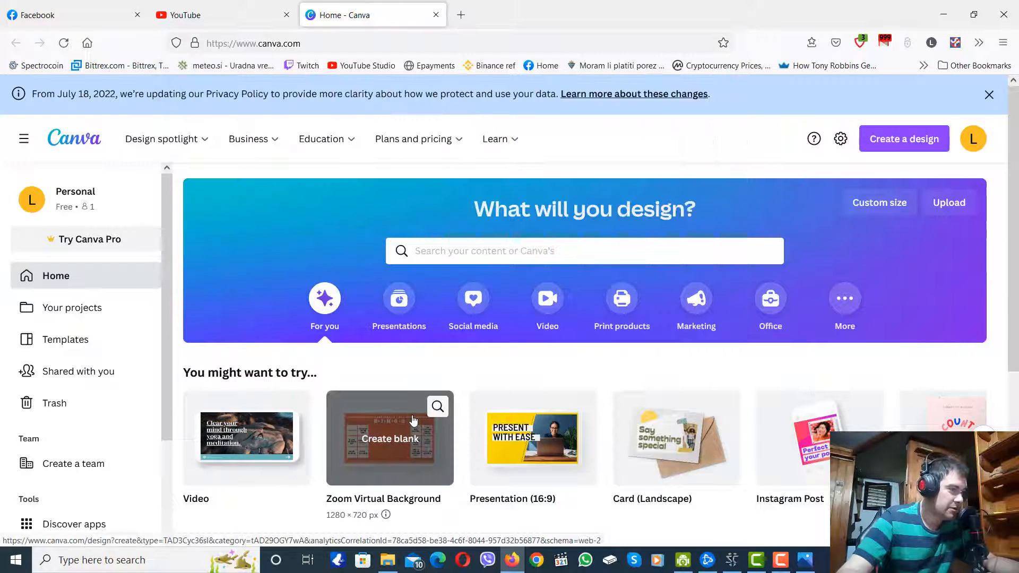
In Canva, search for zoom virtual background templates and create a blank Zoom Virtual Background design.
scroll(393, 420, down, 1)
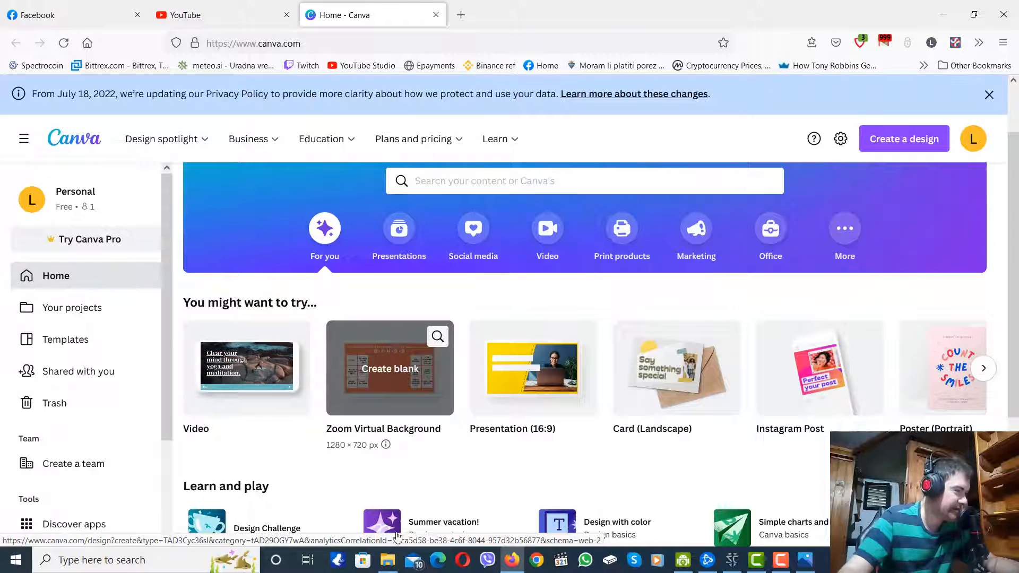
click(439, 179)
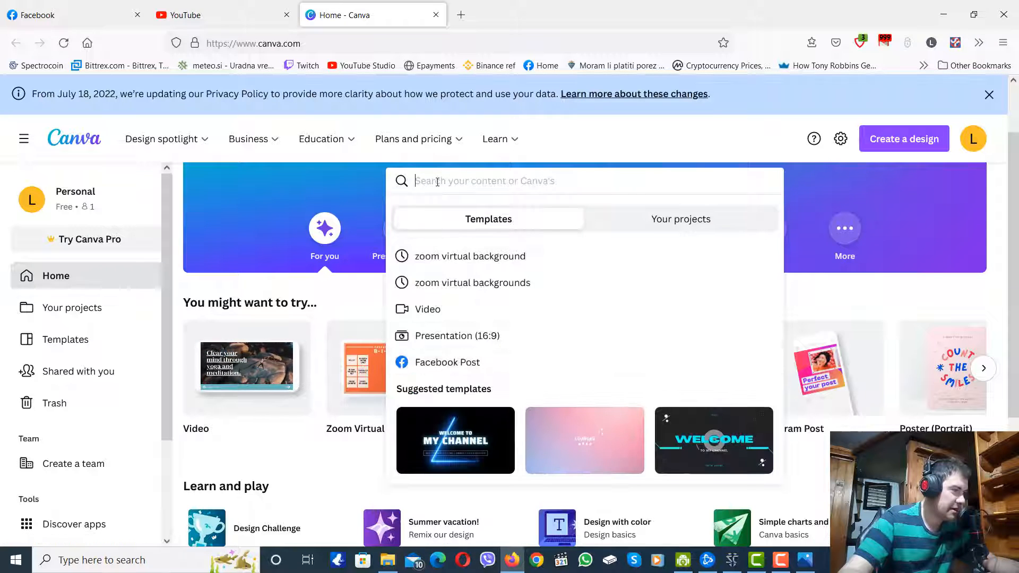
click(464, 256)
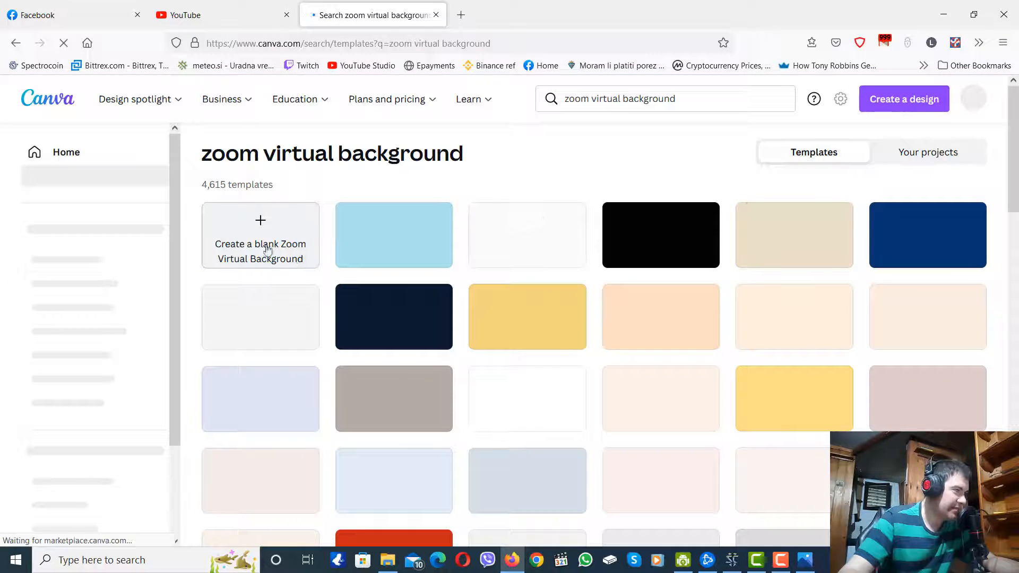
click(272, 251)
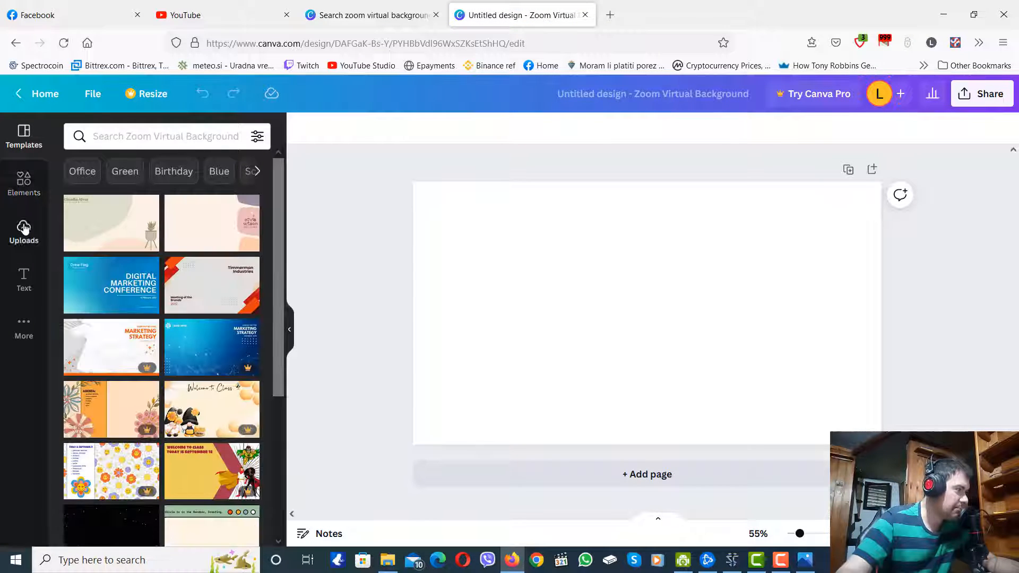
Upload Screenshot (769) from the Screenshots folder to the Canva media library.
click(24, 229)
click(144, 164)
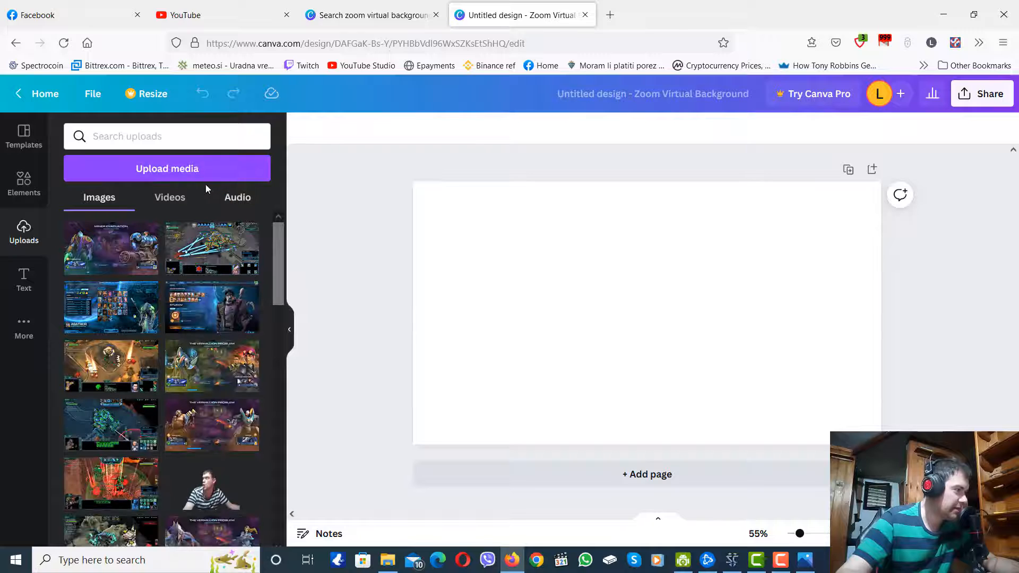
scroll(260, 234, down, 10)
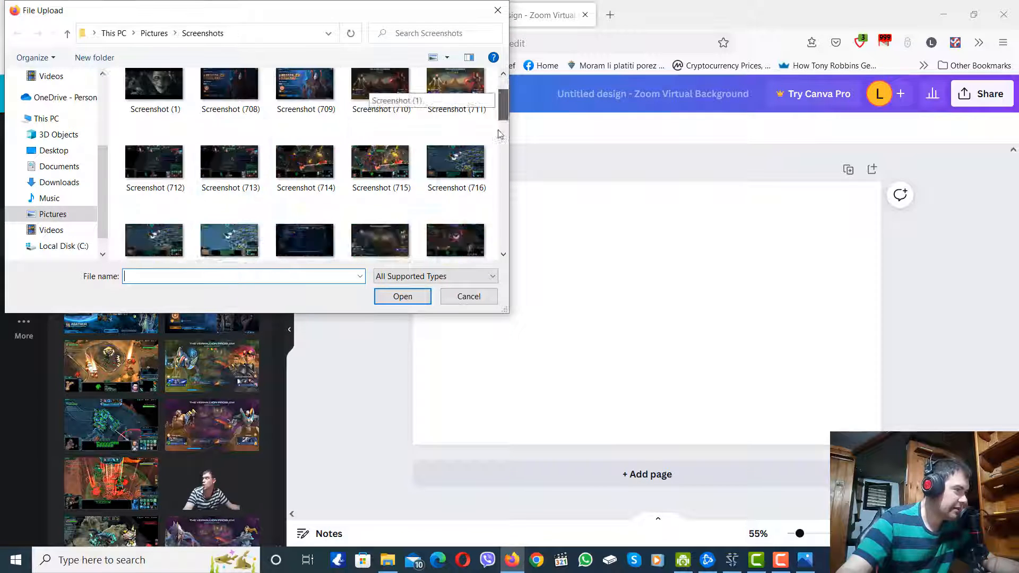
click(297, 226)
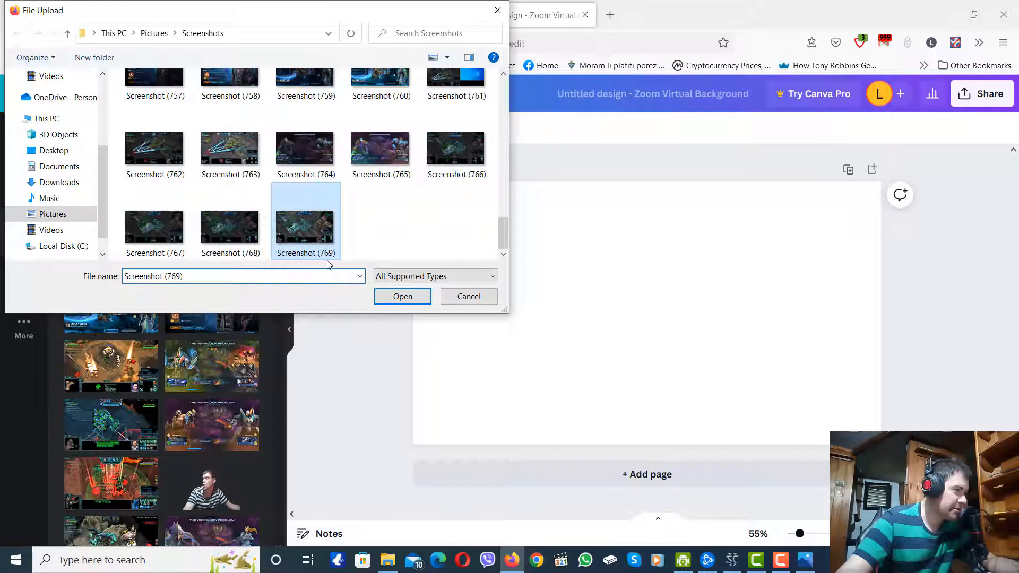
click(398, 296)
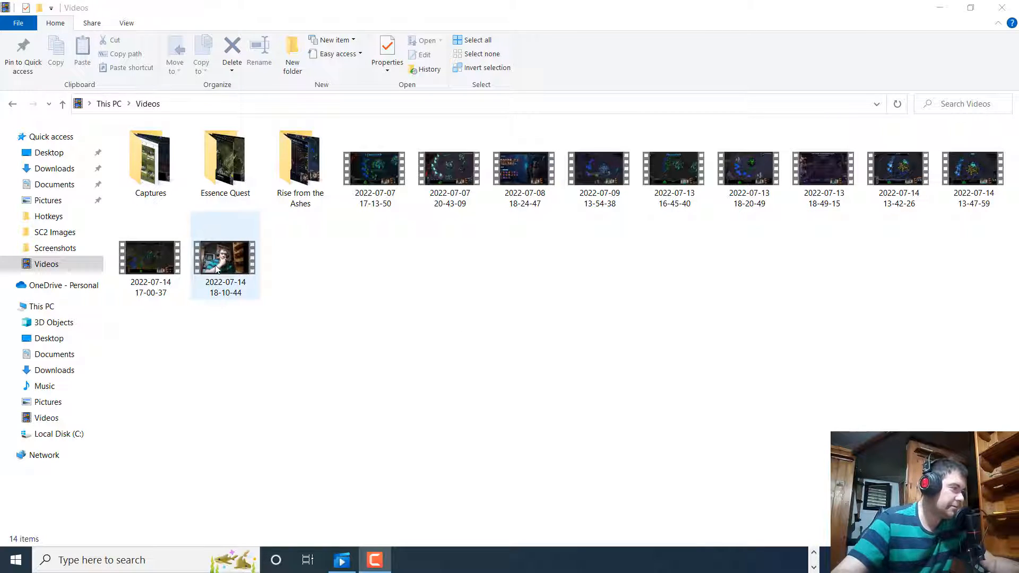
double_click(235, 270)
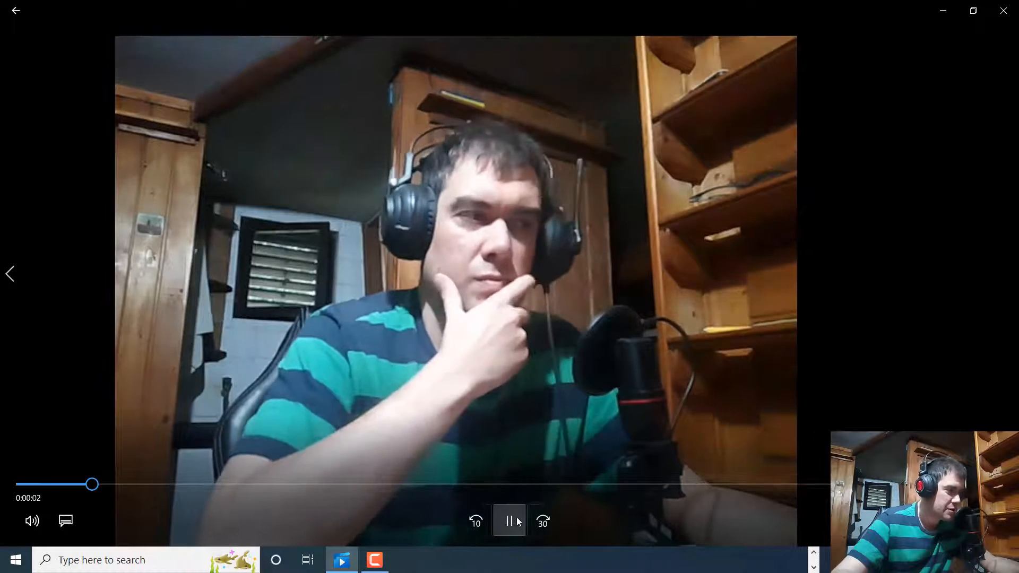
click(511, 520)
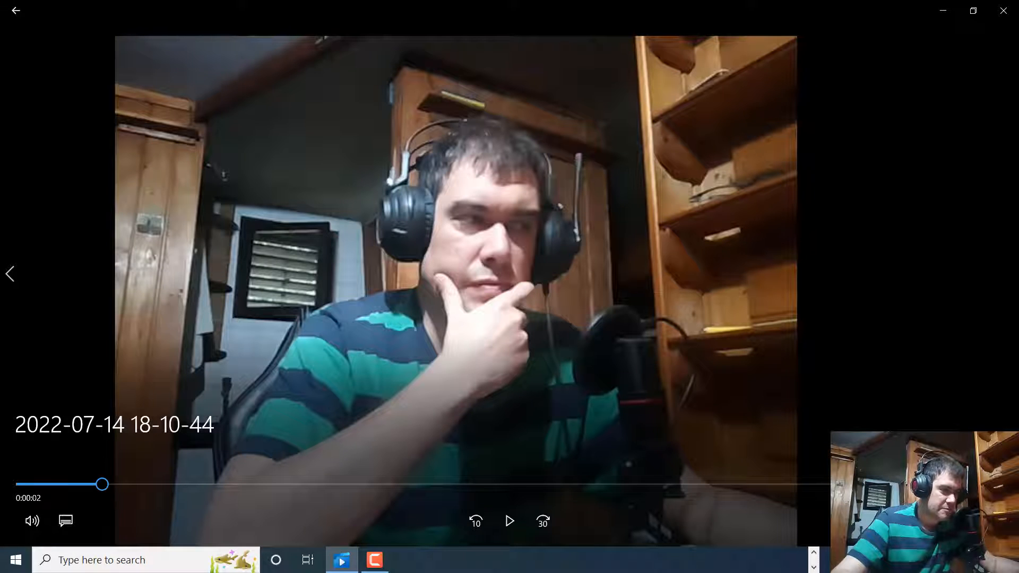
click(886, 520)
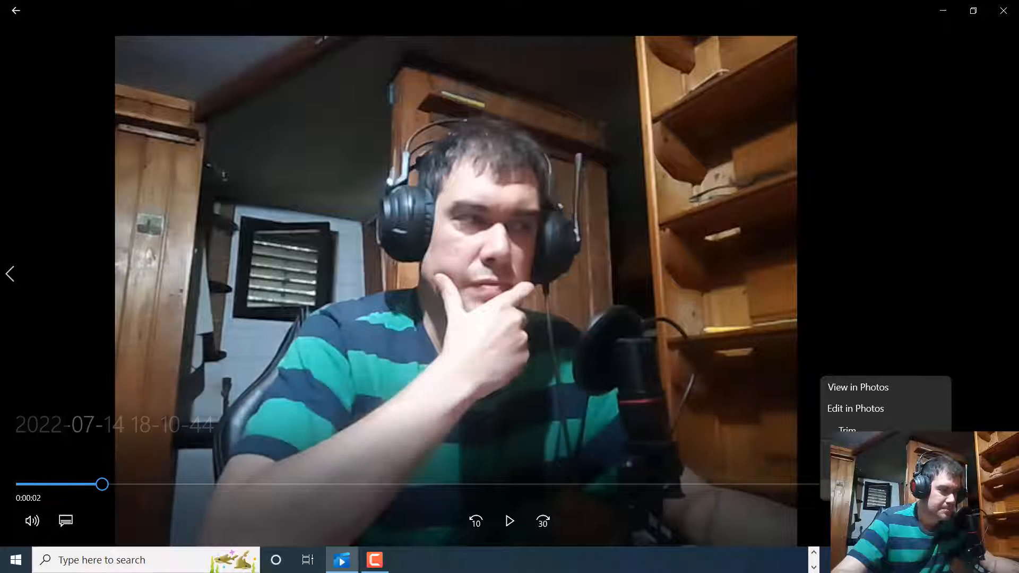
click(881, 491)
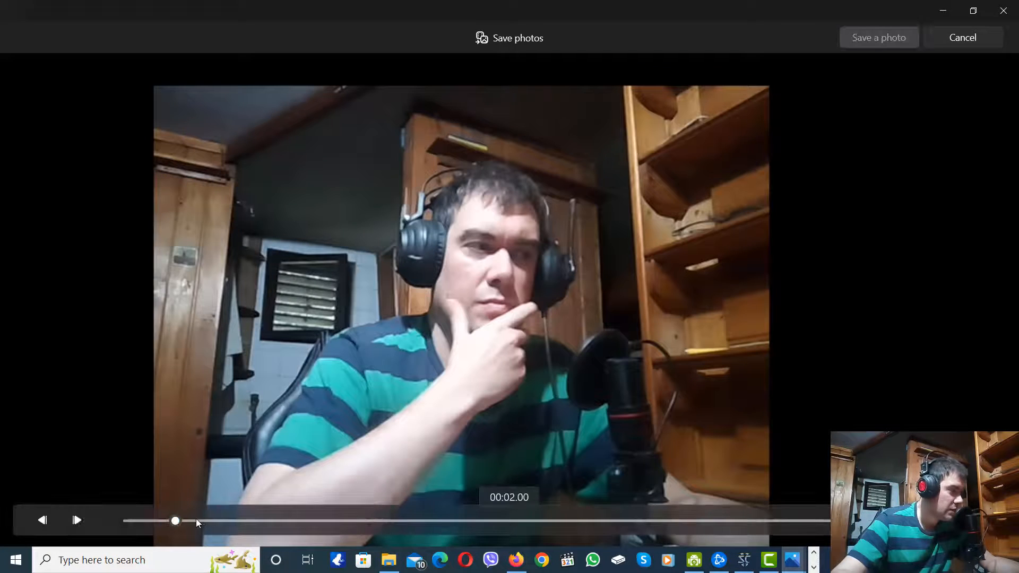
drag(199, 521, 744, 531)
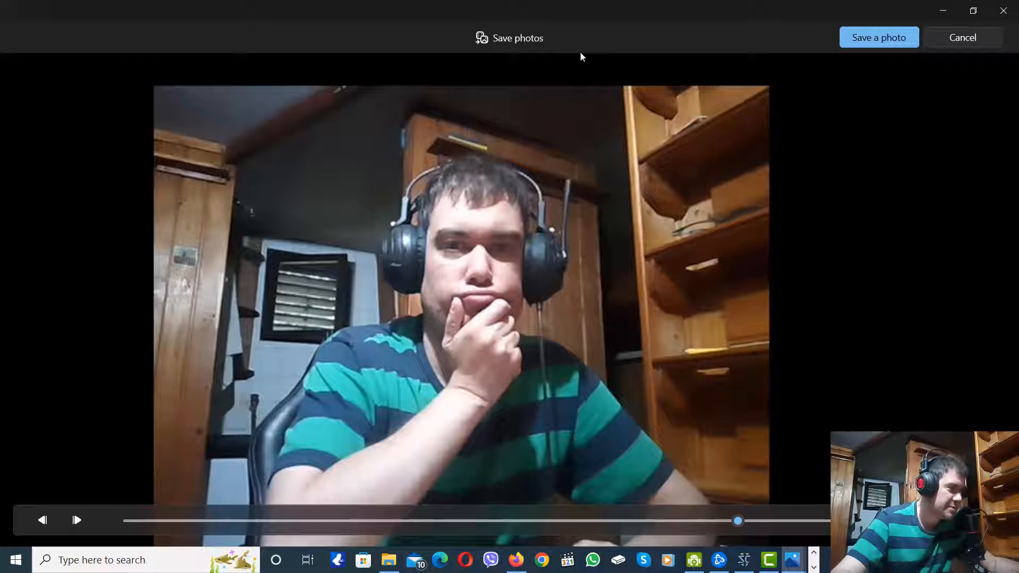
click(881, 37)
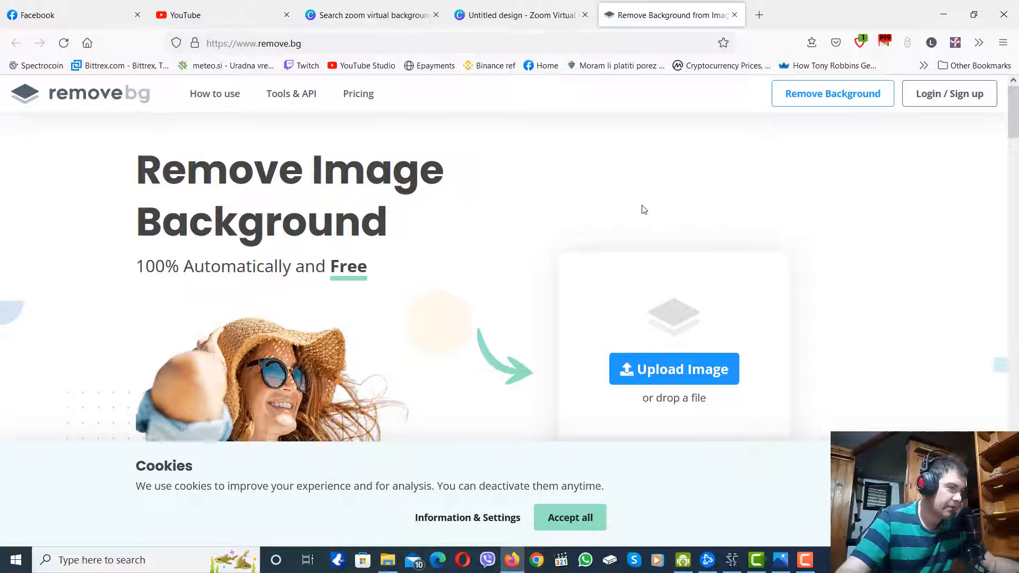
click(689, 375)
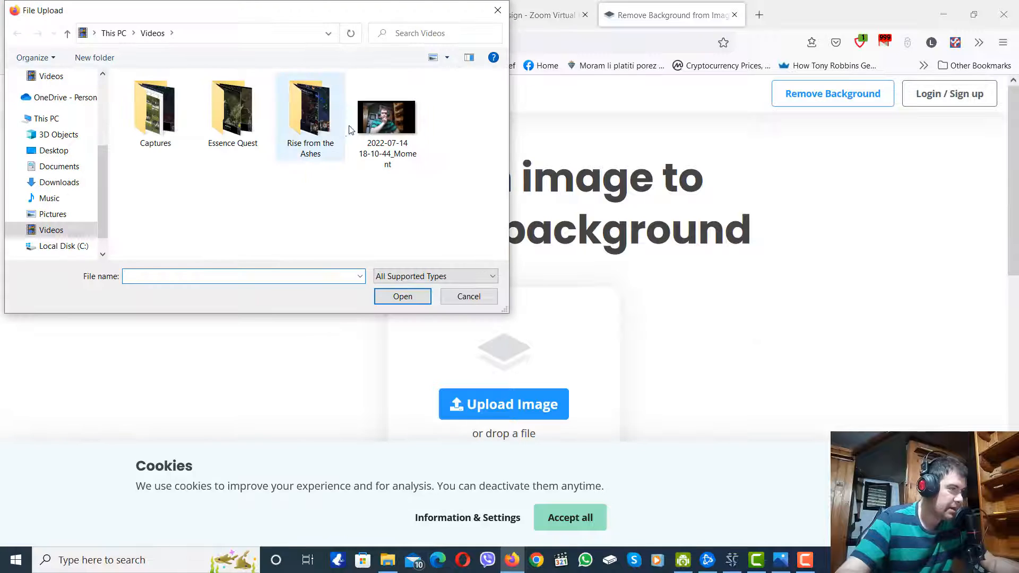
click(387, 118)
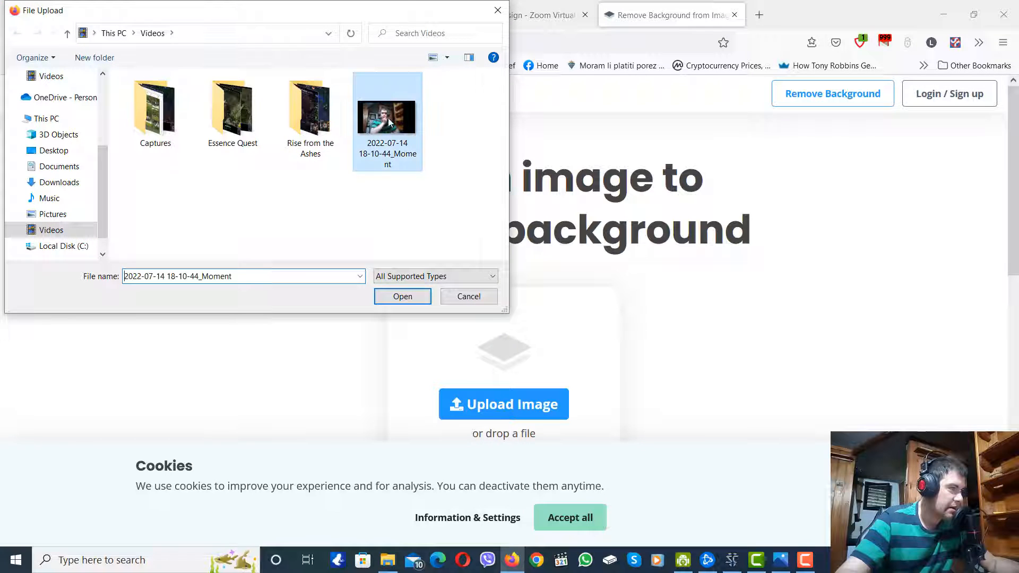
click(408, 297)
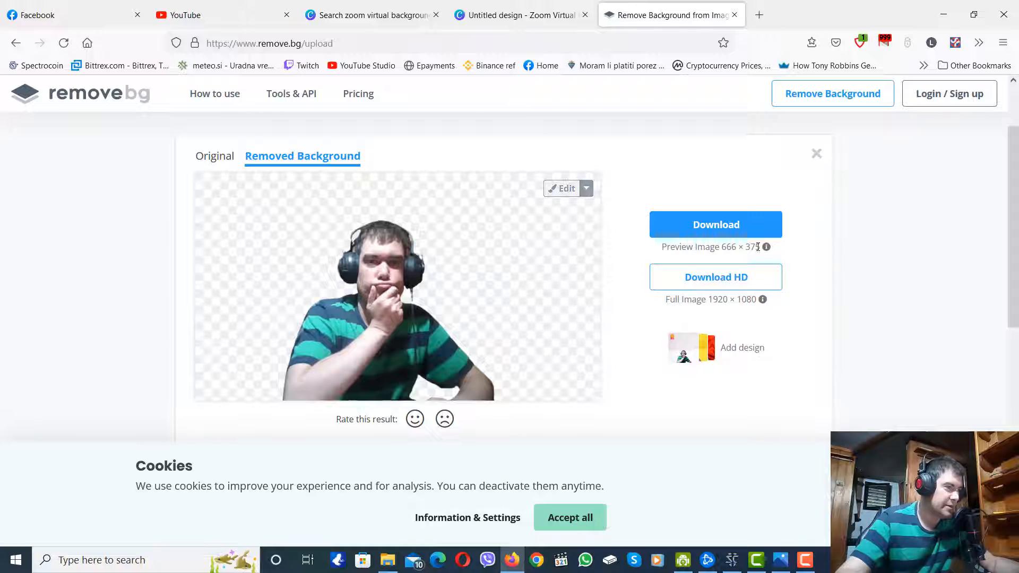
Download the 666 × 375 cutout preview as the PNG 2022-07-14_18-10-44_Moment-removebg-preview in the SC2 Images folder.
click(723, 225)
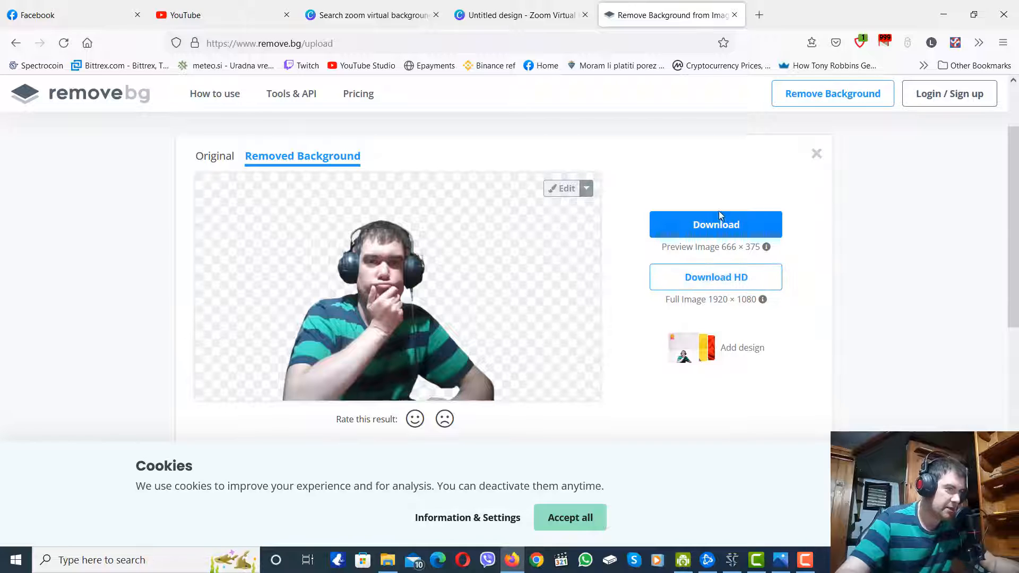
click(719, 227)
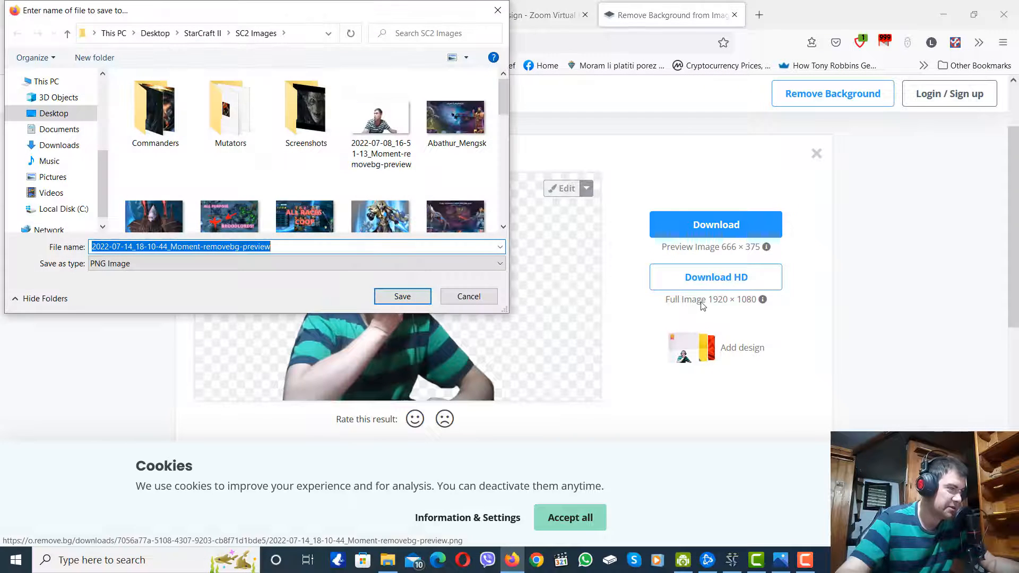
scroll(505, 106, down, 5)
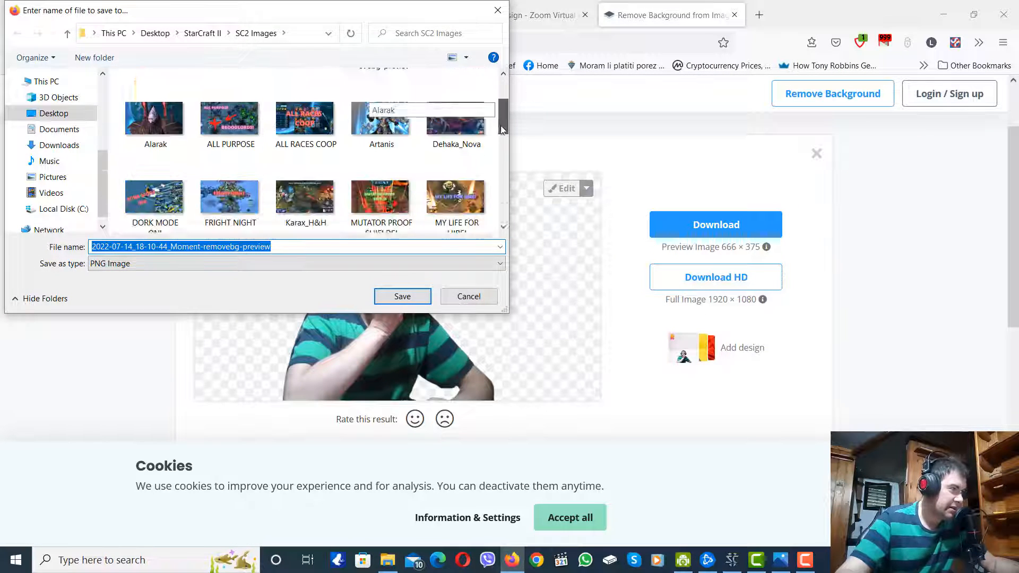
click(285, 250)
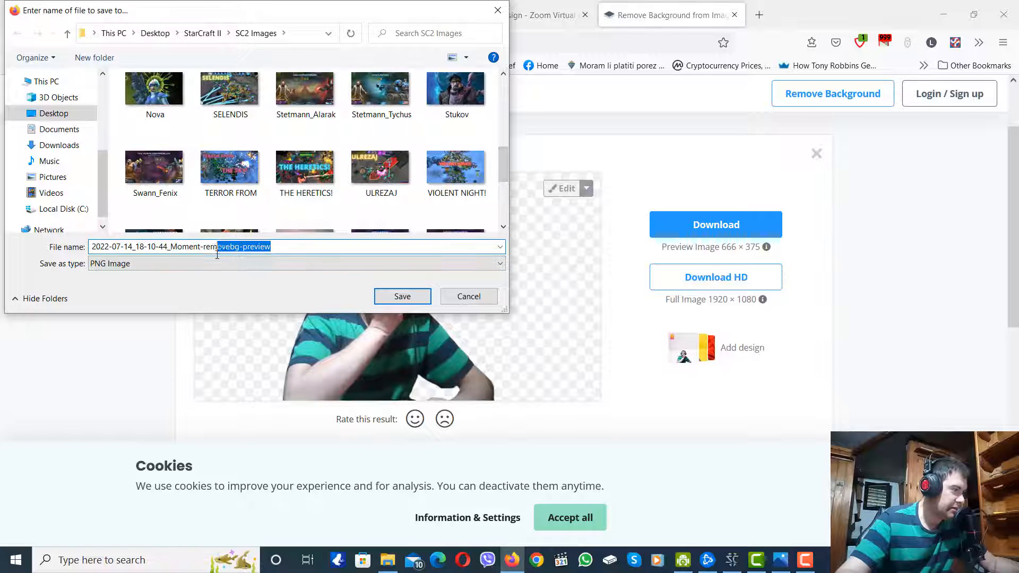
click(412, 296)
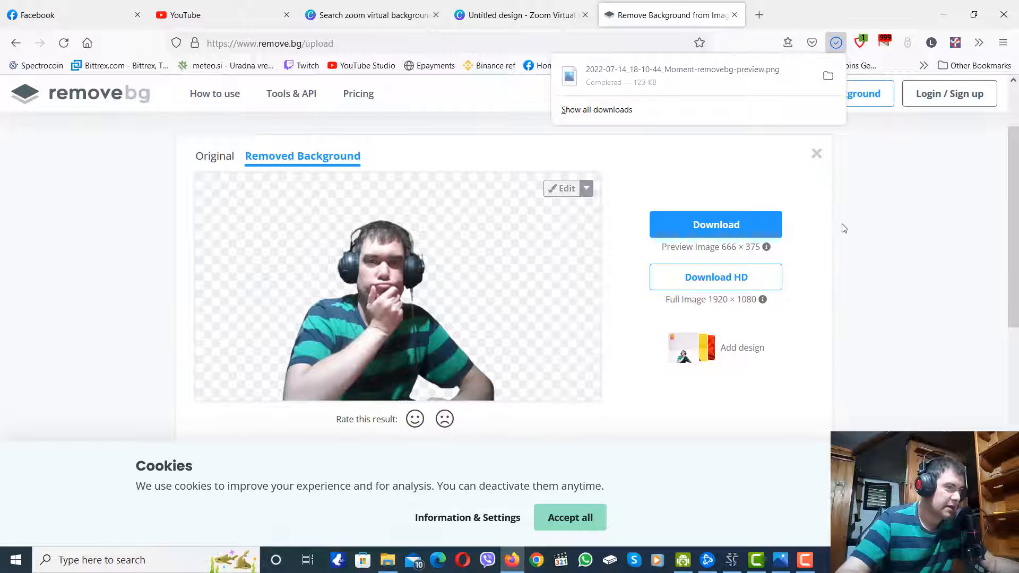
click(895, 227)
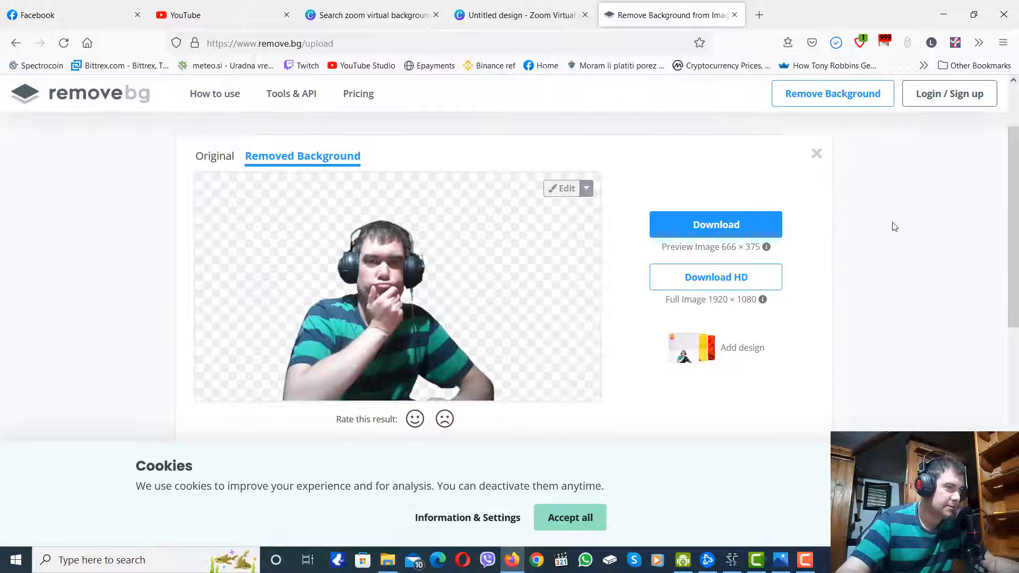
Switch to the Canva design and upload 2022-07-14_18-10-44_Moment-removebg-preview from the SC2 Images folder to its media library.
click(499, 15)
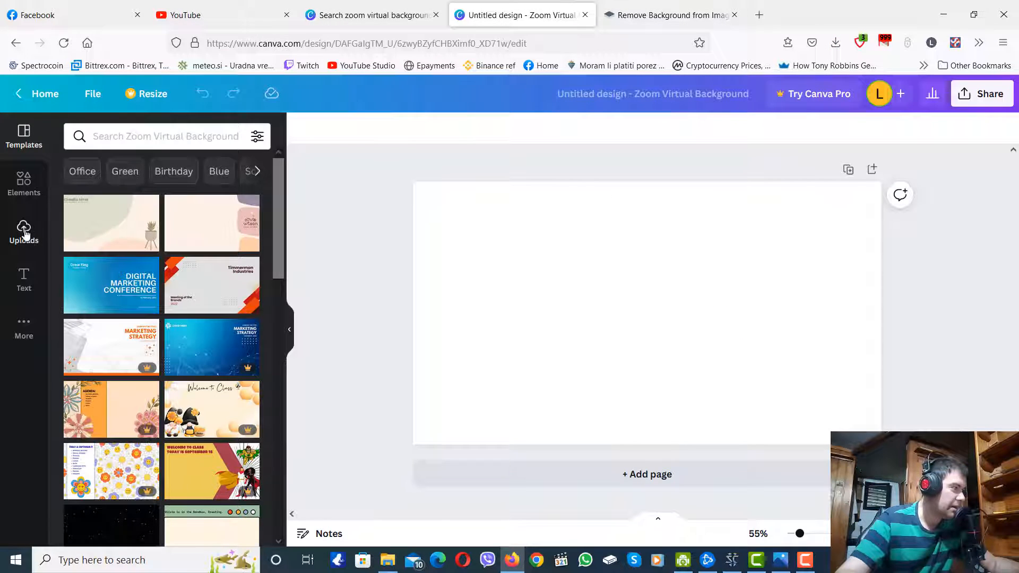
click(23, 230)
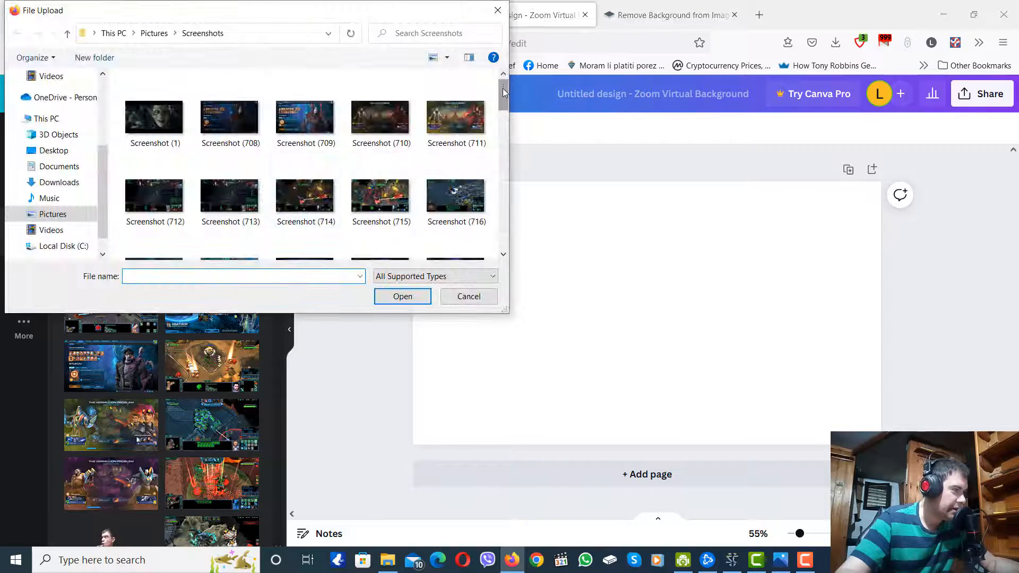
mouse_move(502, 89)
mouse_down()
mouse_move(504, 245)
mouse_move(502, 90)
mouse_up()
scroll(54, 186, down, 1)
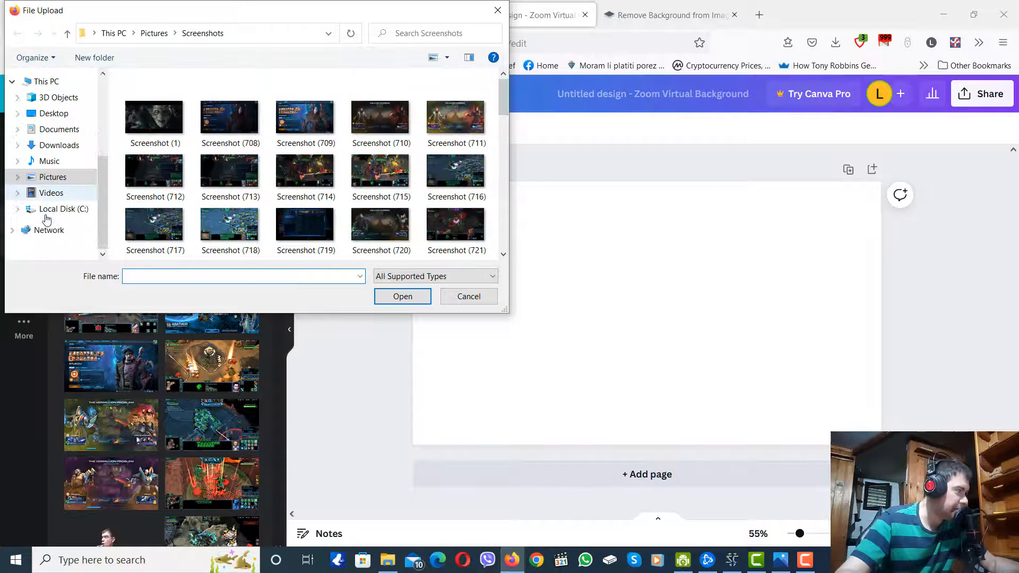
scroll(46, 199, up, 2)
scroll(48, 186, up, 2)
click(58, 124)
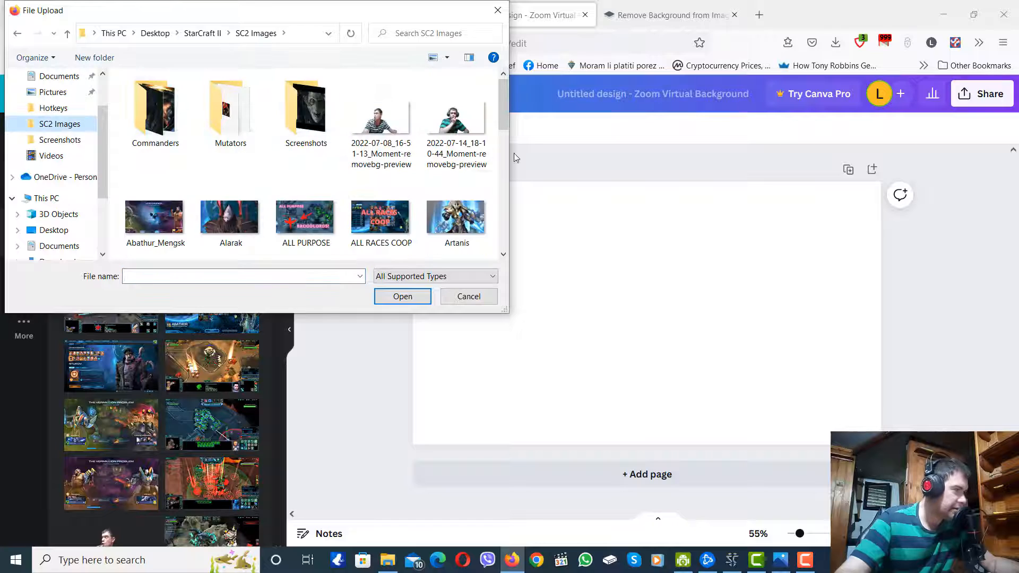
click(455, 114)
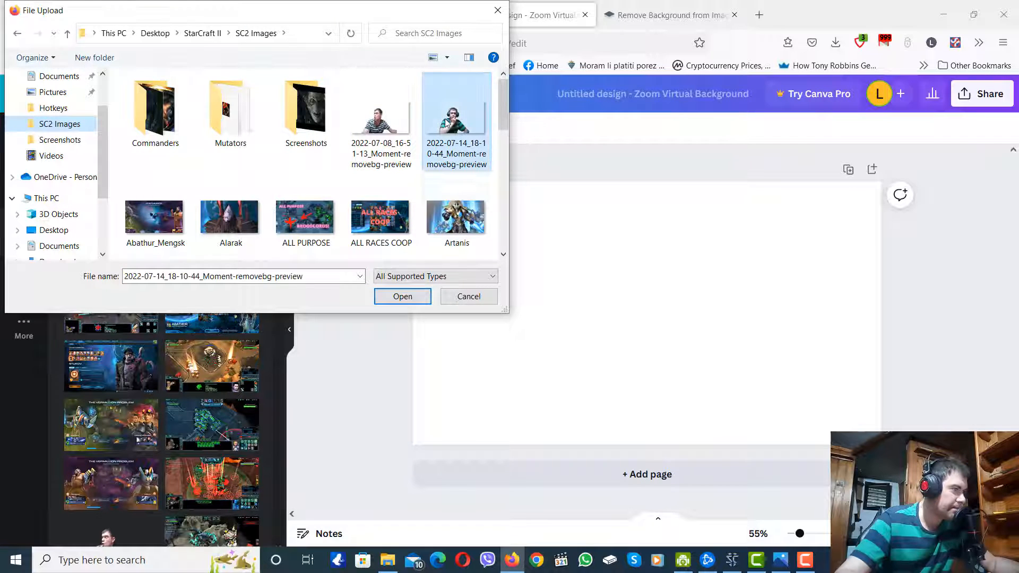
click(401, 296)
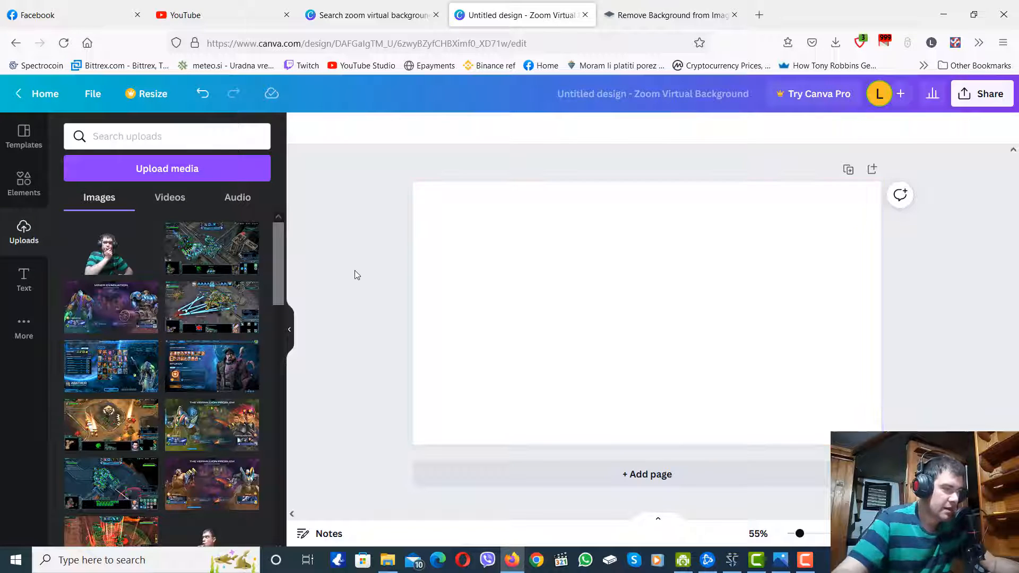
Place the webcam cutout and the uploaded battle screenshot on the page, enlarging the screenshot until its battle scene fills the whole page.
drag(109, 249, 772, 328)
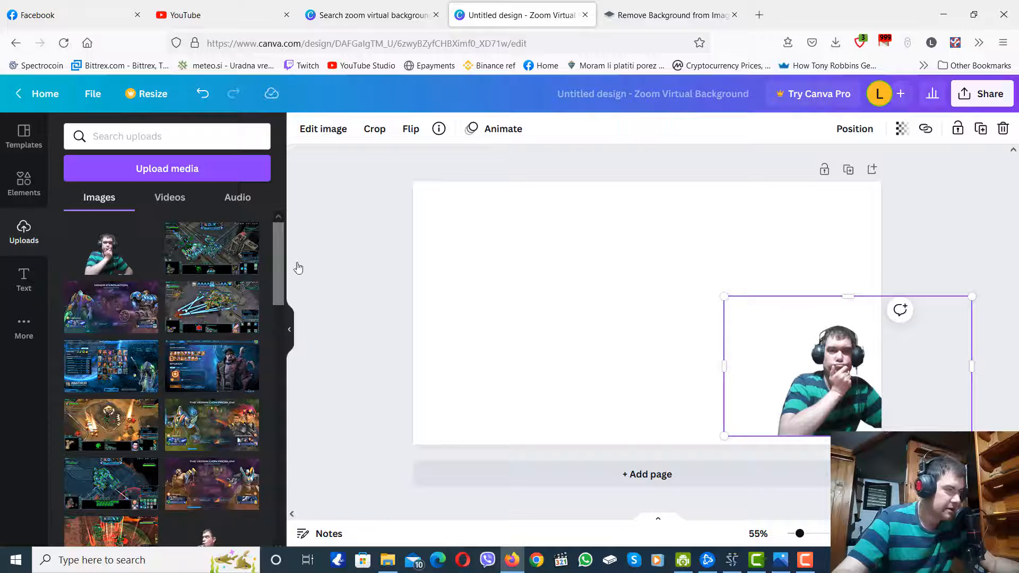
drag(202, 247, 364, 166)
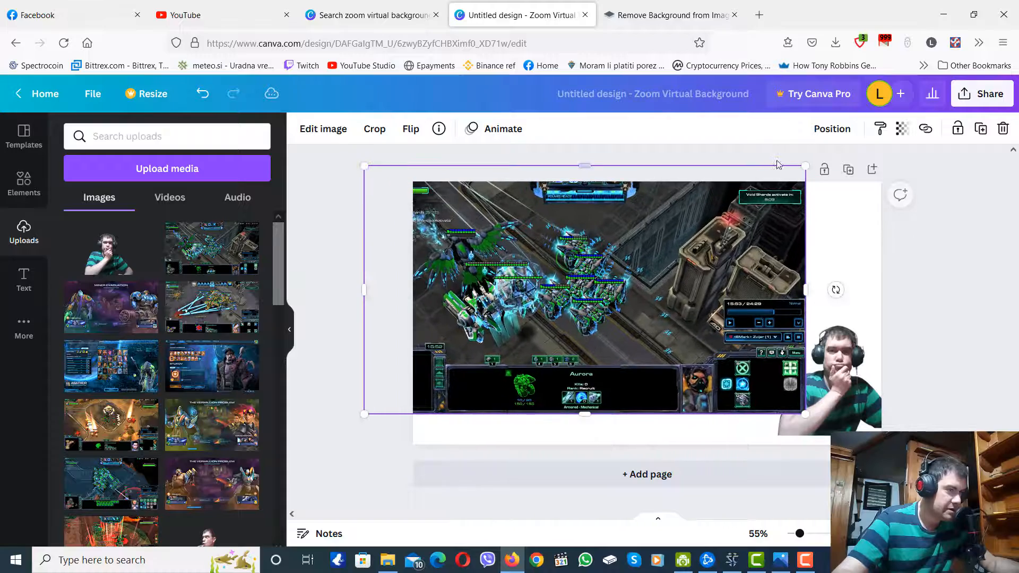
drag(804, 166, 996, 173)
drag(614, 255, 586, 321)
drag(339, 484, 133, 555)
drag(706, 332, 673, 328)
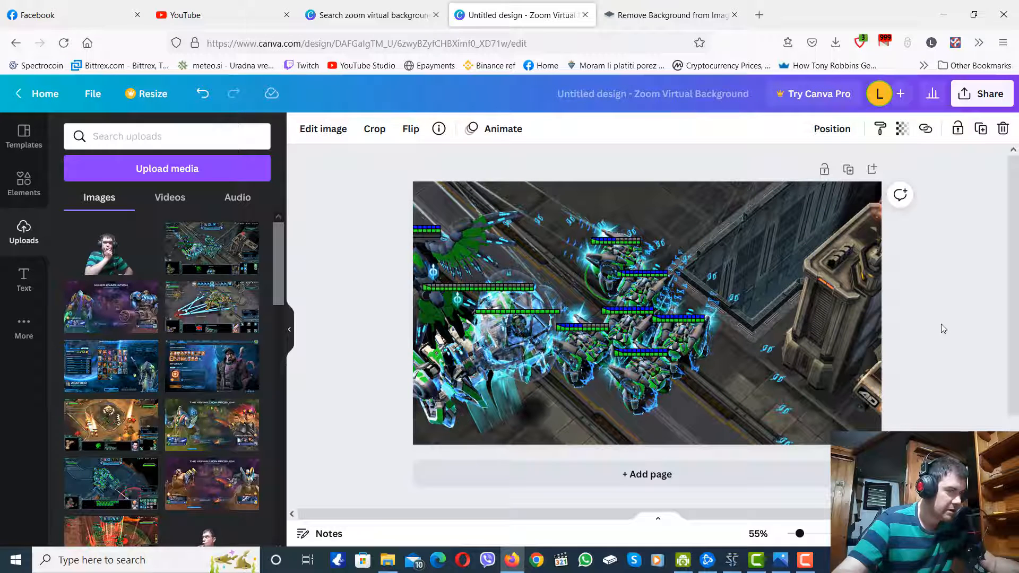
Place the webcam cutout again over the screenshot and enlarge it to fill the page's lower-right area, with the head below the top strip.
drag(108, 248, 832, 370)
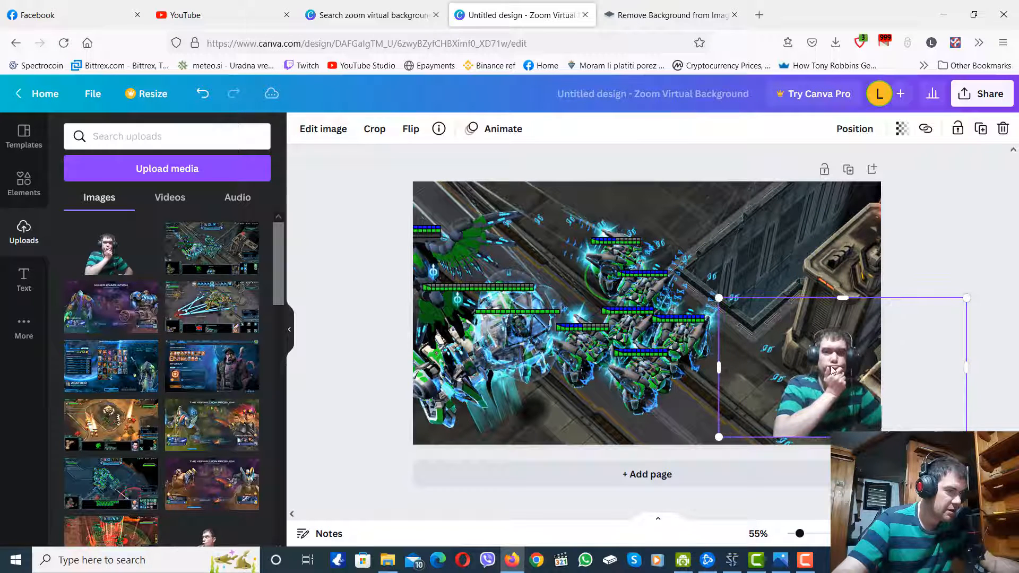
drag(719, 298, 552, 237)
drag(755, 255, 819, 275)
drag(632, 232, 573, 141)
drag(791, 263, 820, 253)
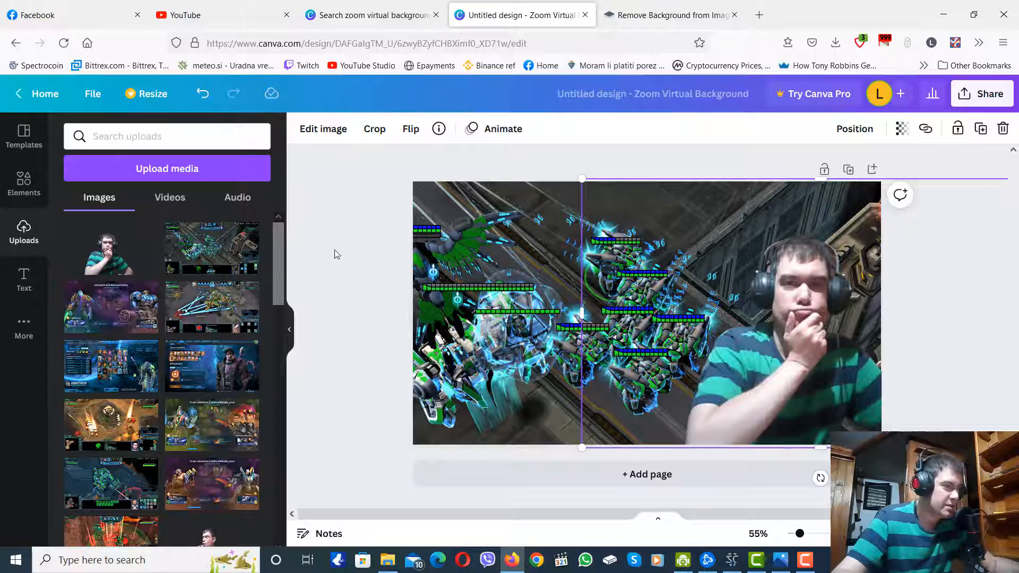
click(352, 260)
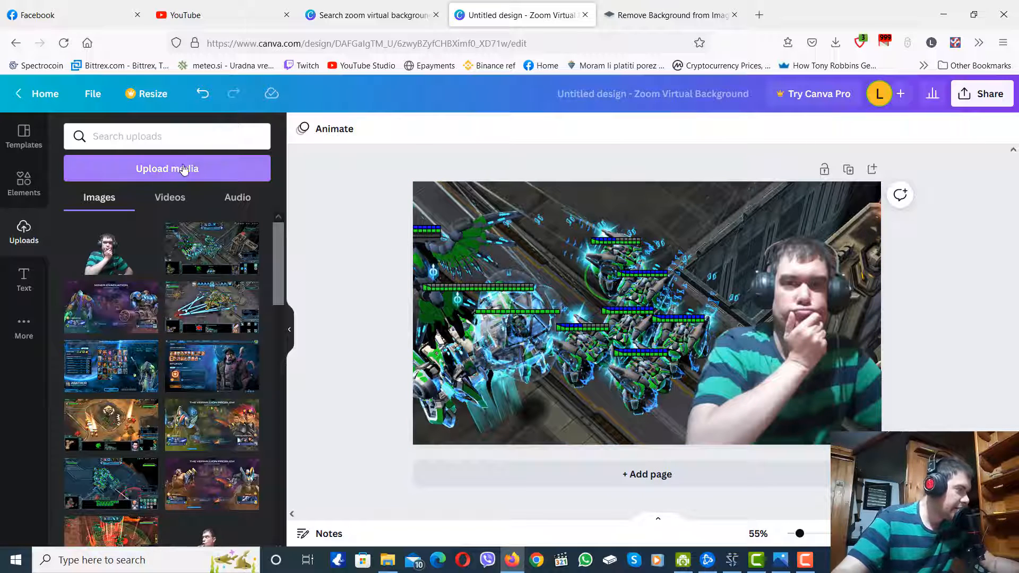
Add a heading near the top of the page reading "CYCLONES GOOD?".
click(22, 277)
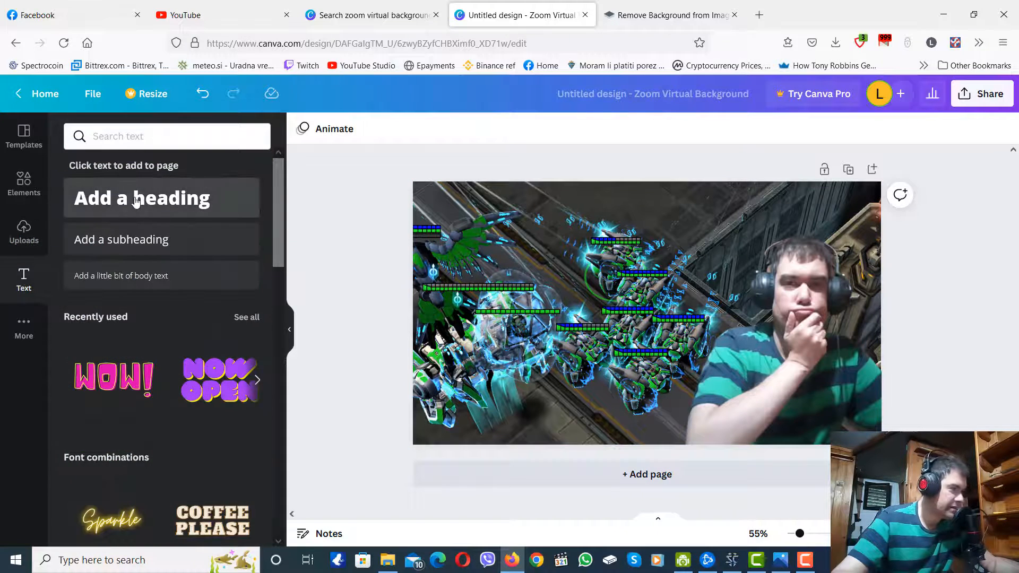
drag(136, 189, 614, 215)
triple_click(613, 215)
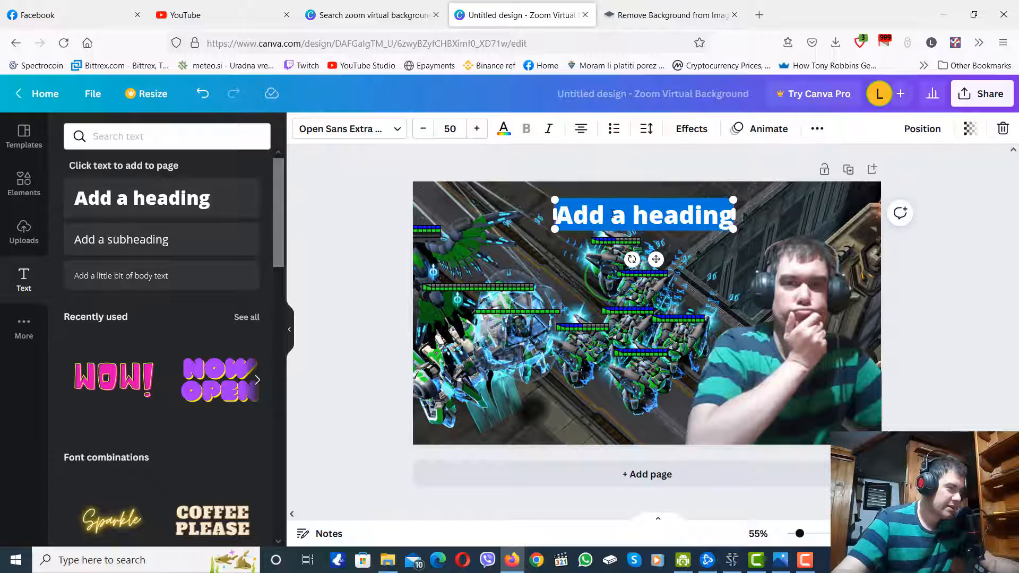
triple_click(594, 213)
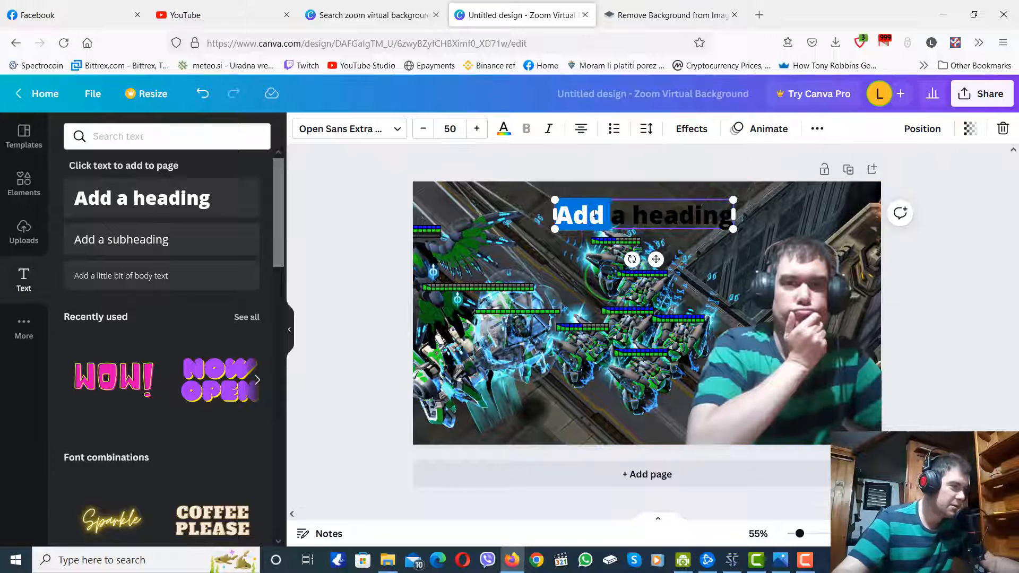
text(CY)
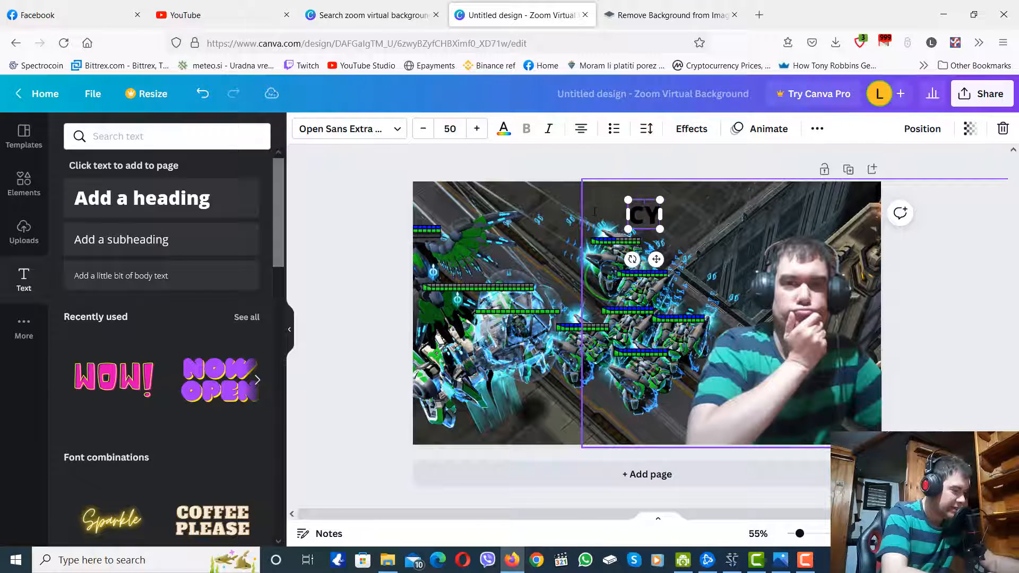
text(CLO)
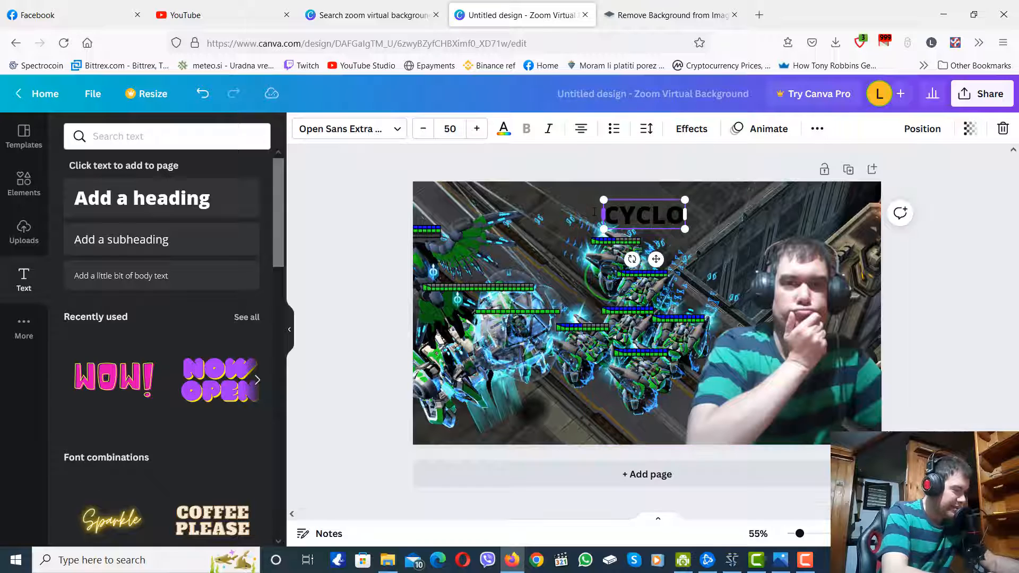
text(NES GOO)
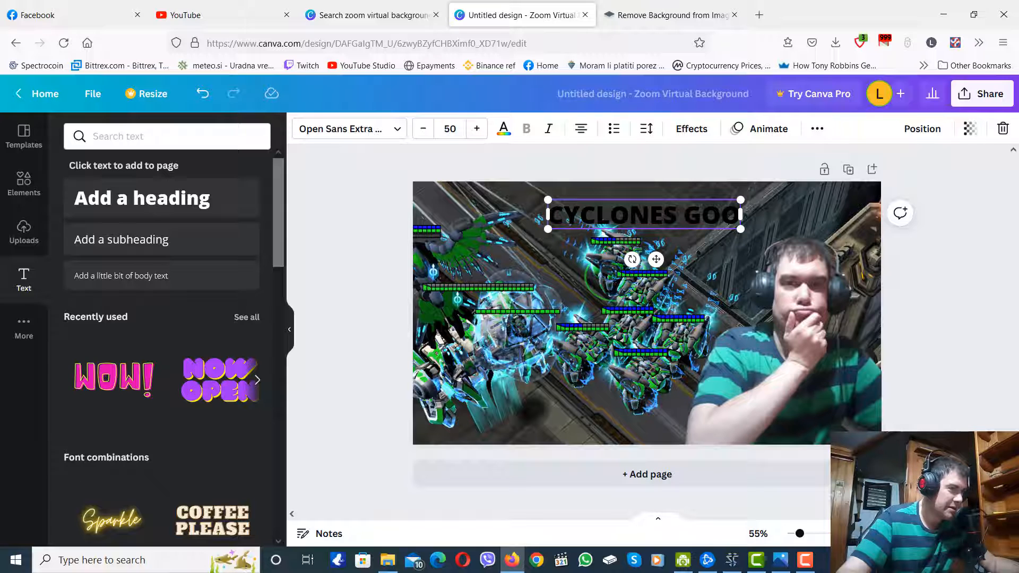
text(D)
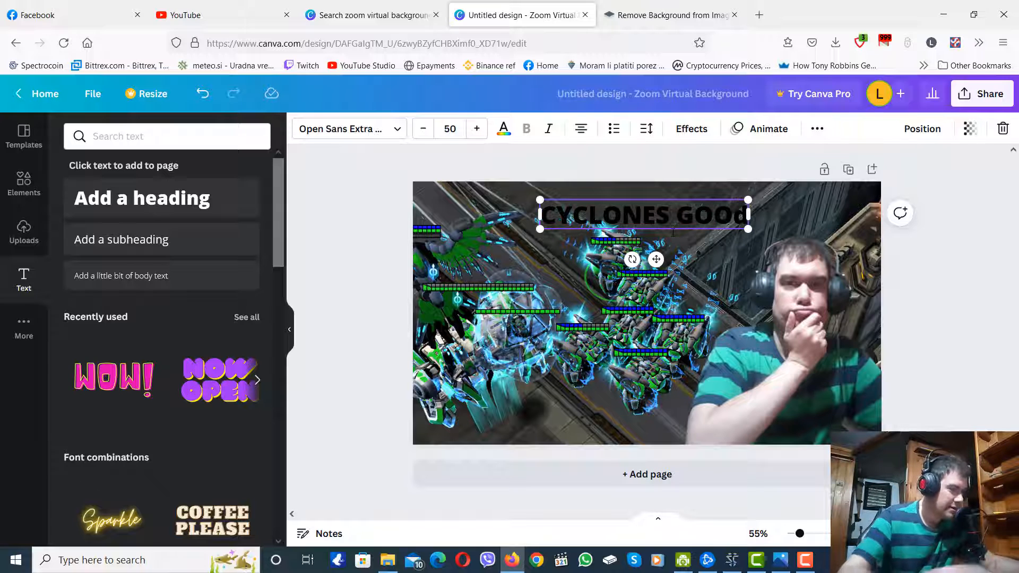
key(BackSpace)
text(D)
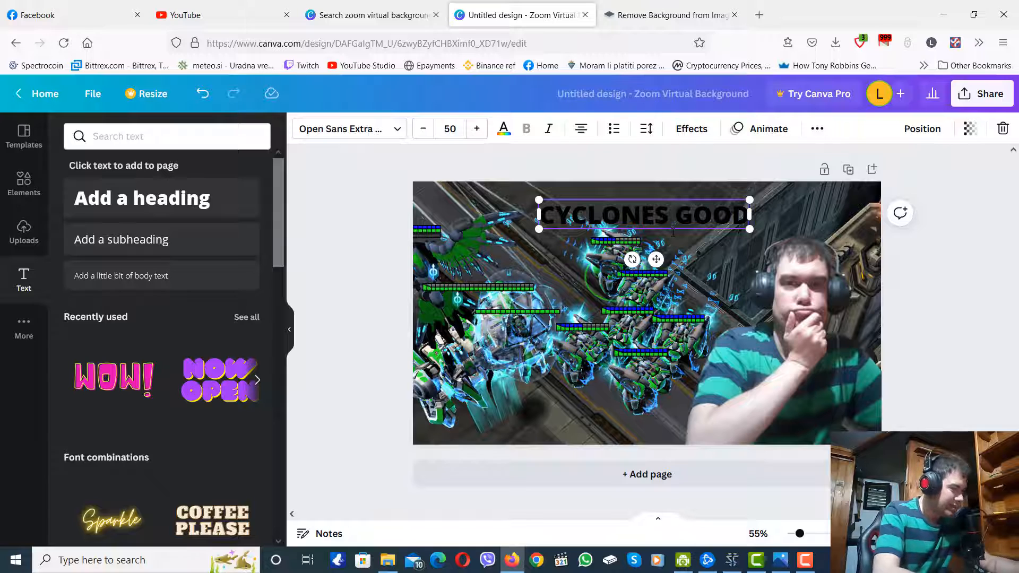
text(?)
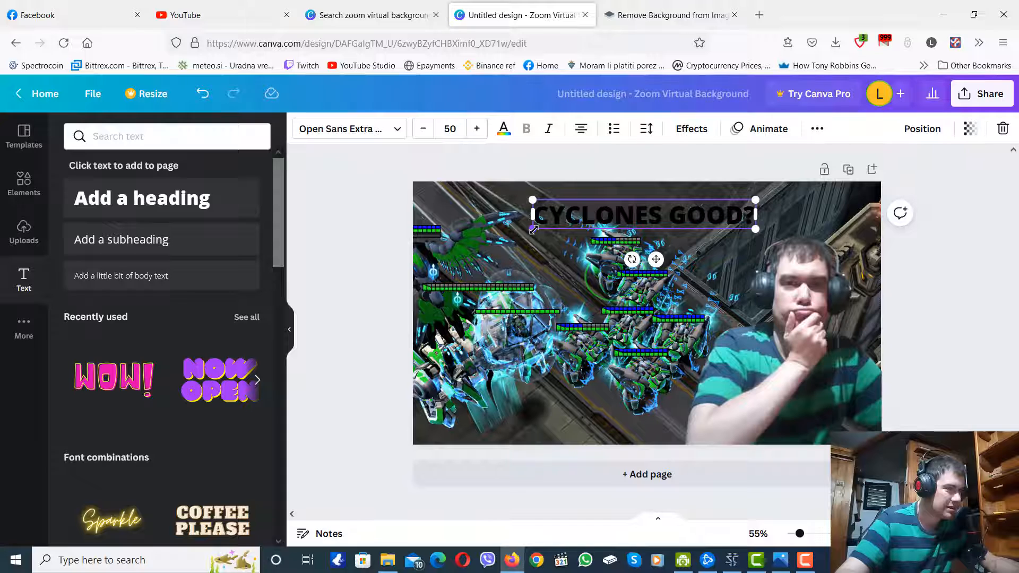
Enlarge the heading to font size 80.1 and position it across the top of the page above the webcam cutout.
drag(519, 236, 446, 245)
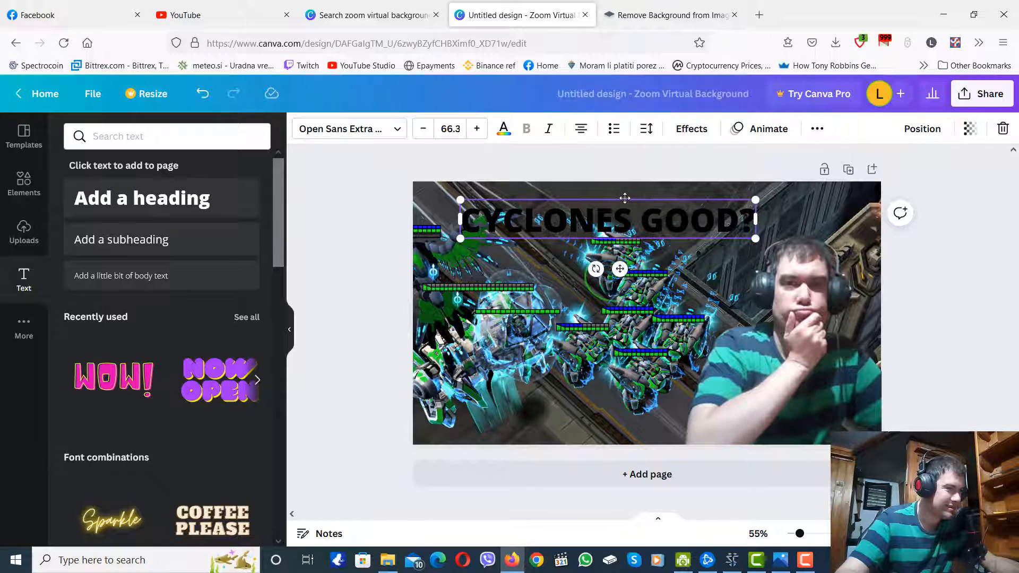
drag(625, 198, 679, 197)
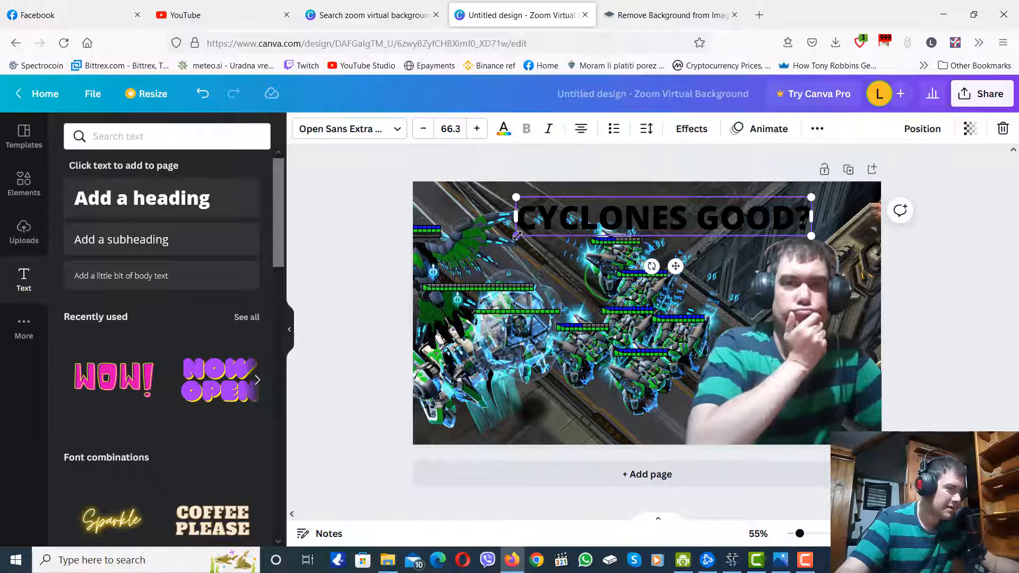
drag(517, 236, 454, 244)
Change the colour of the entire "CYCLONES GOOD?" heading to the default red.
double_click(653, 211)
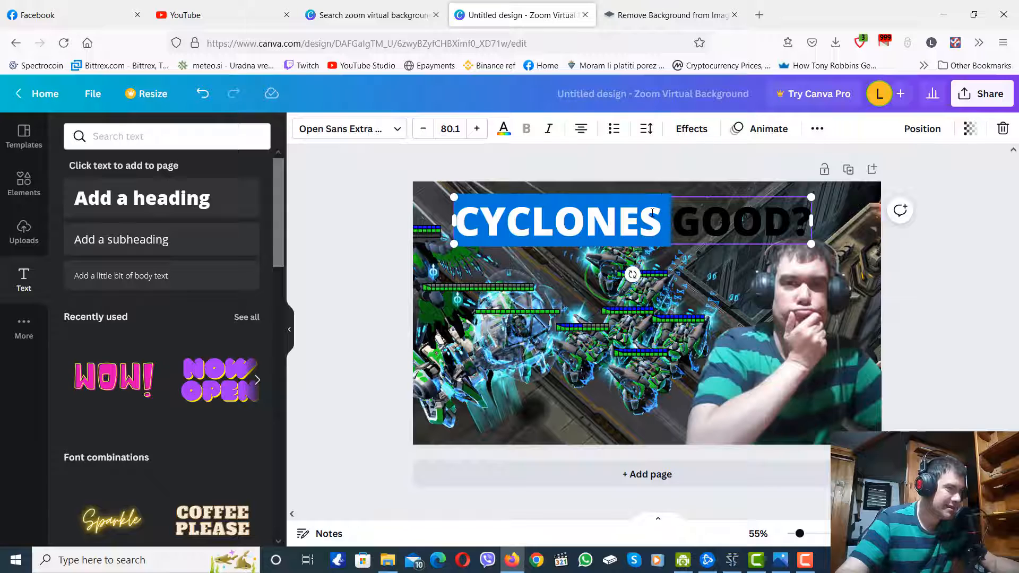
click(652, 211)
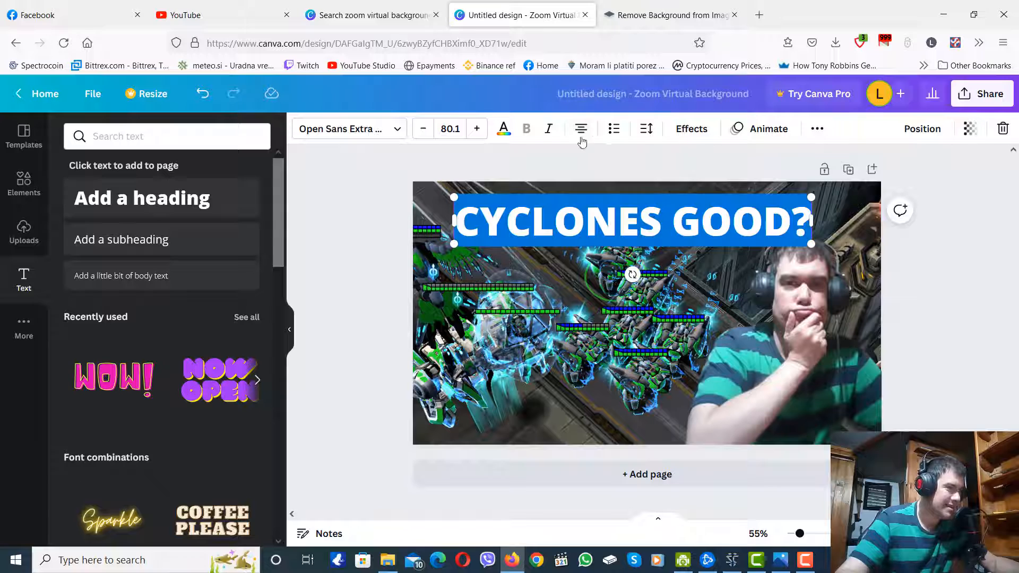
click(504, 130)
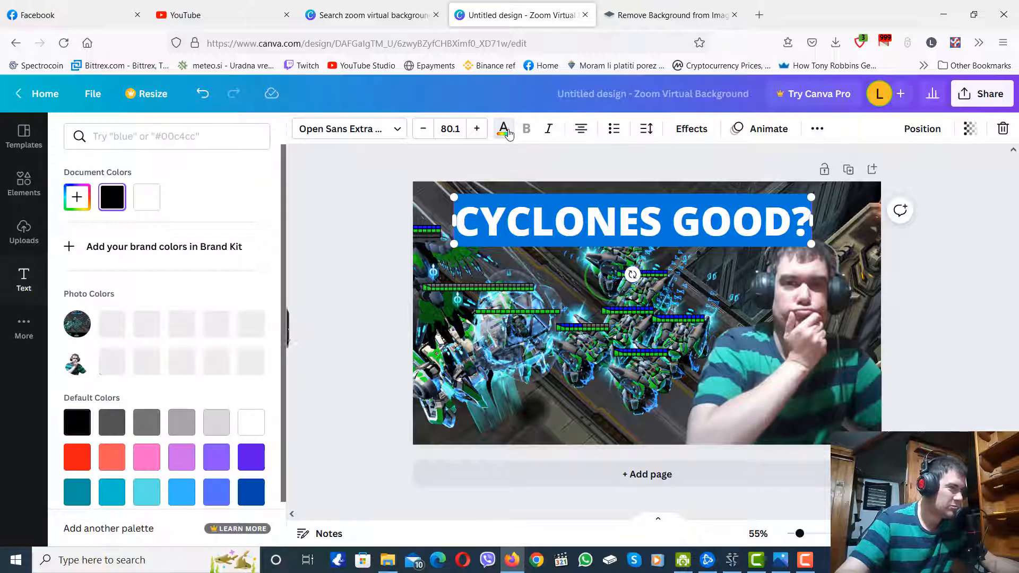
click(85, 457)
click(685, 338)
Apply the Neon text effect at intensity 50 to the "CYCLONES GOOD?" heading and deselect everything.
double_click(645, 231)
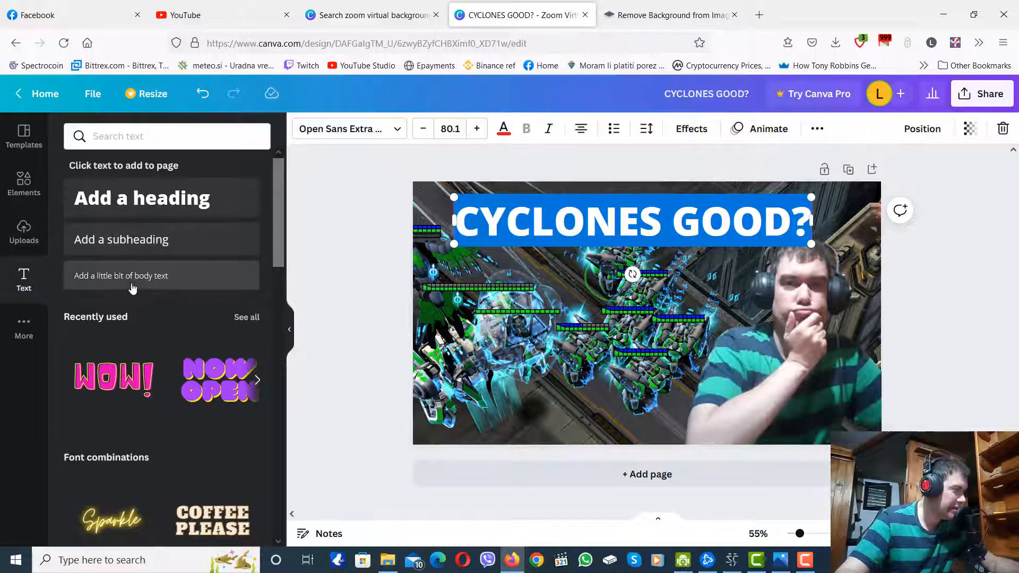
click(692, 129)
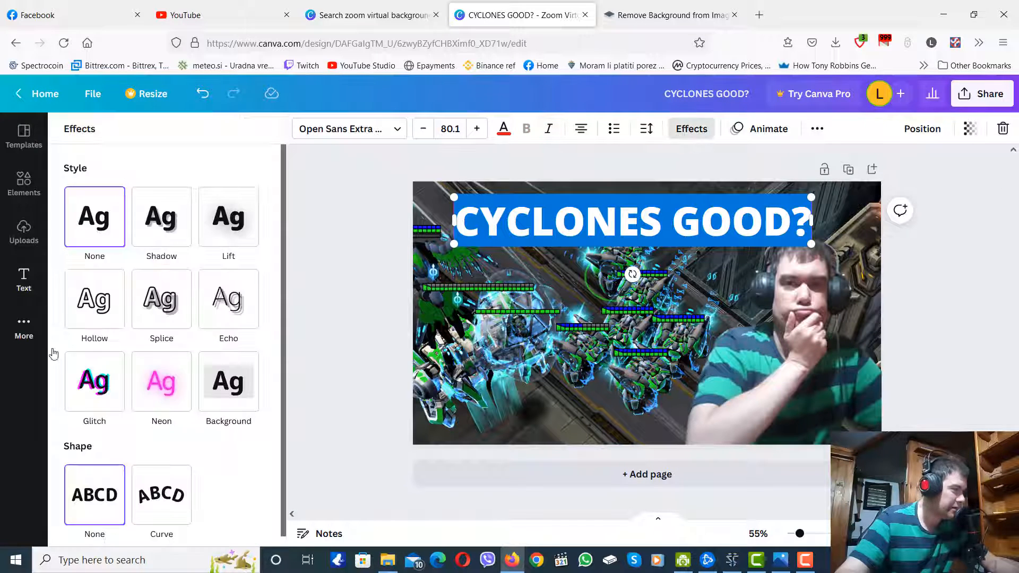
click(167, 377)
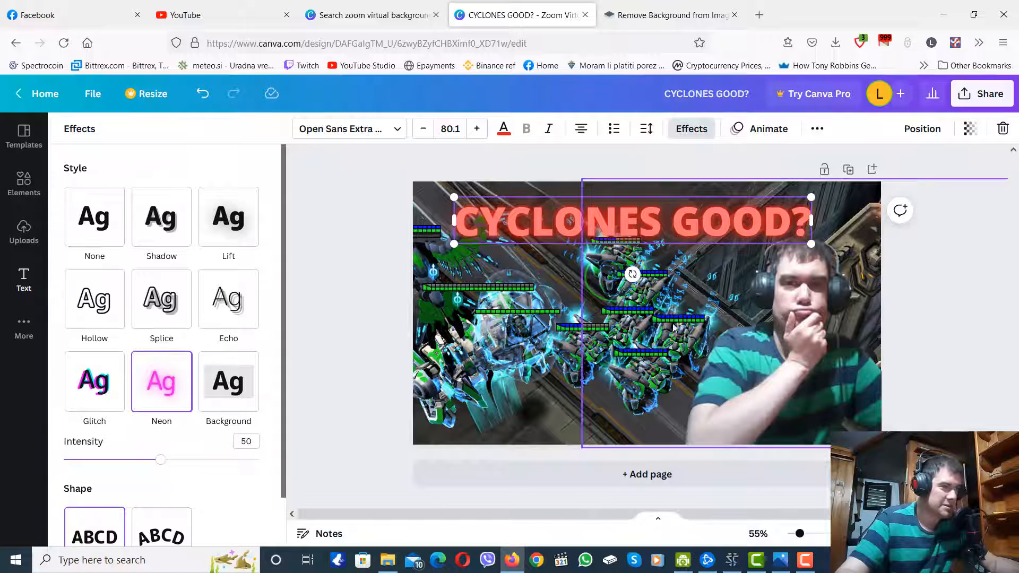
click(642, 345)
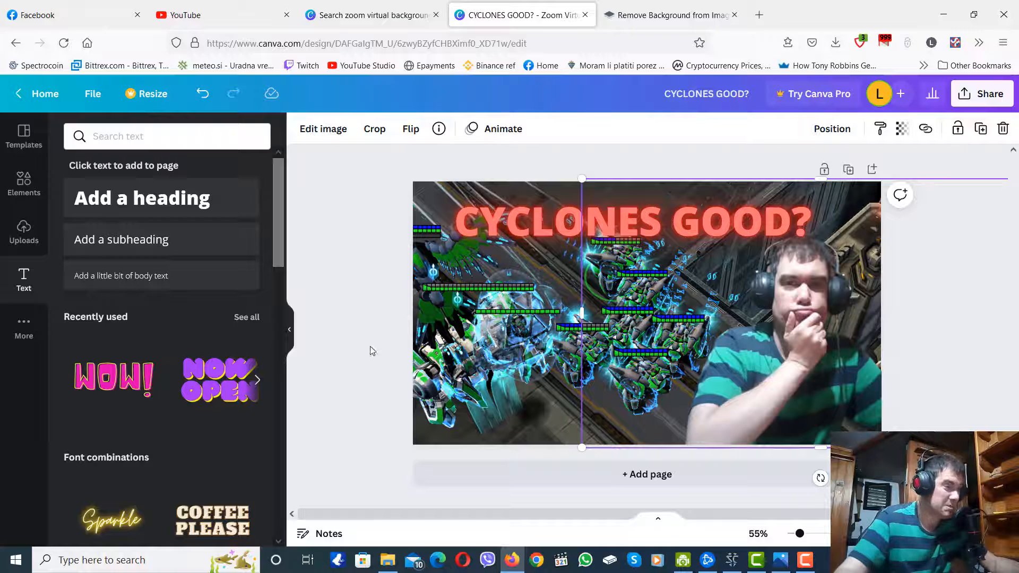
click(374, 281)
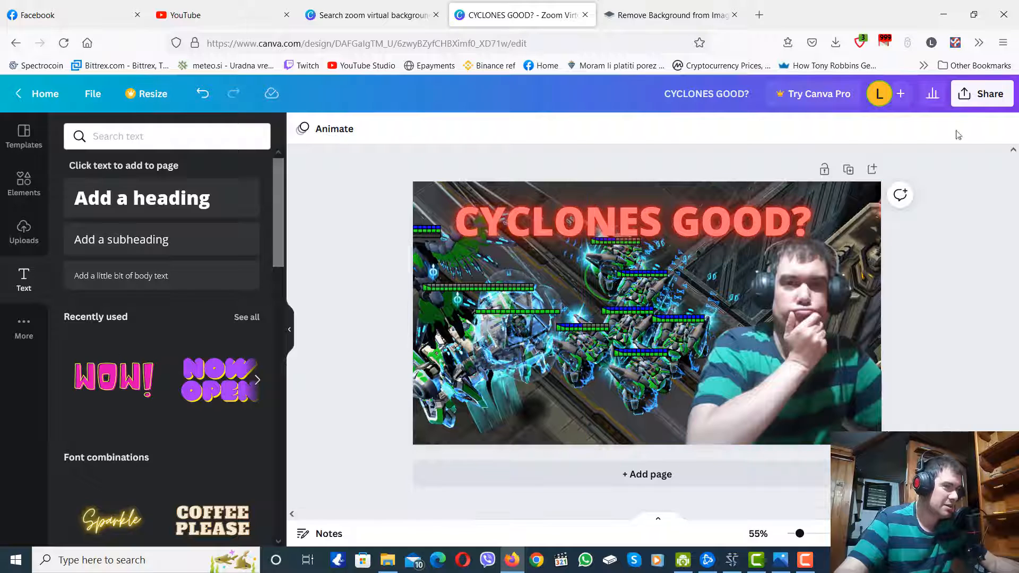
Download the design as a 1280 × 720 px PNG and save it as CYCLONES GOOD in the SC2 Images folder.
click(984, 104)
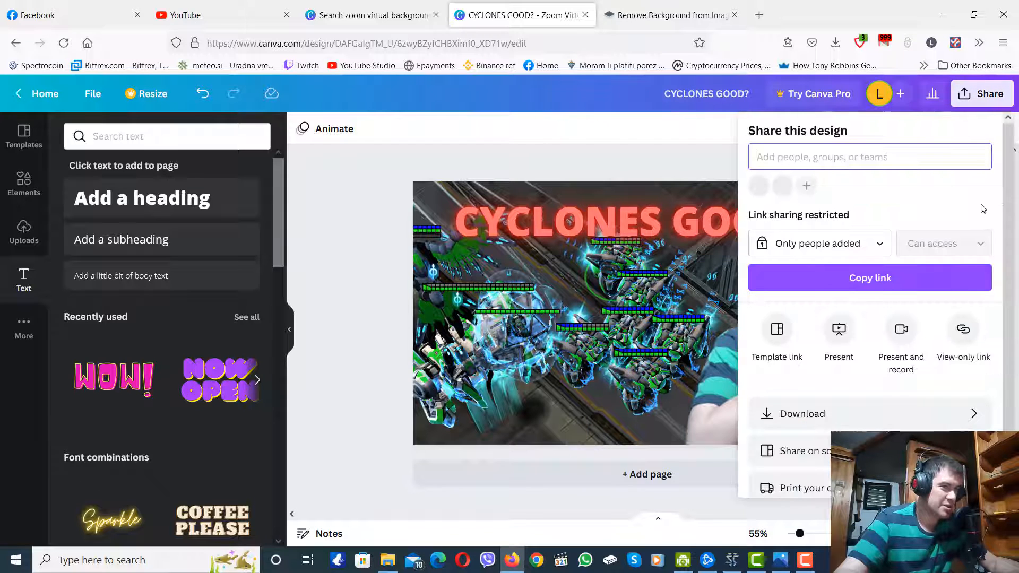
click(895, 419)
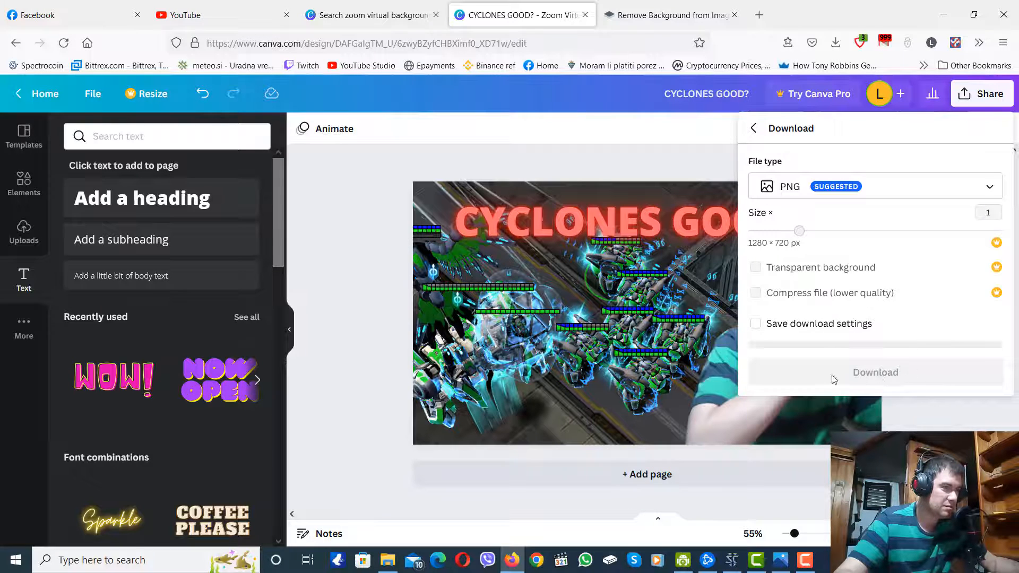
click(990, 101)
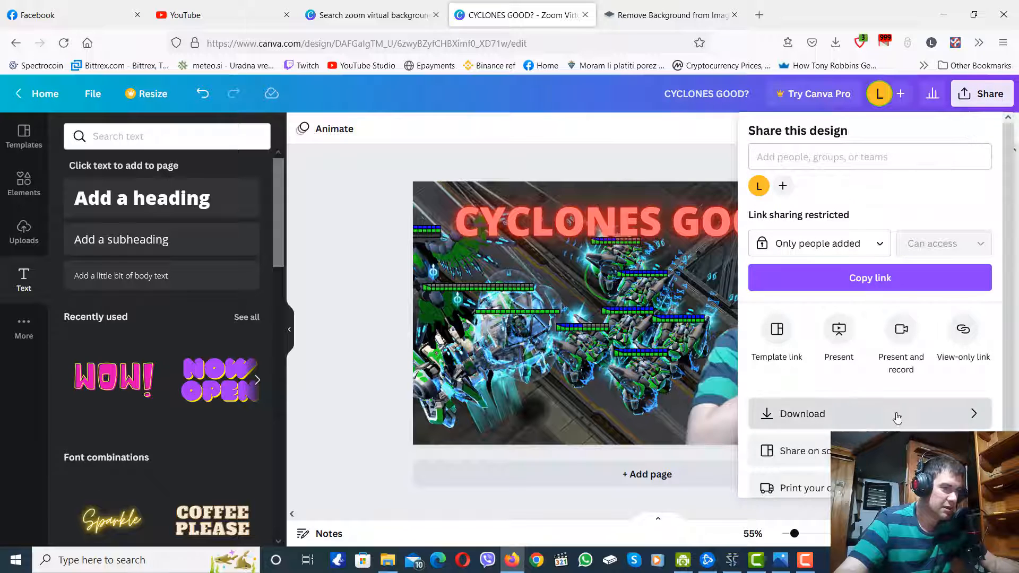
click(897, 419)
click(878, 368)
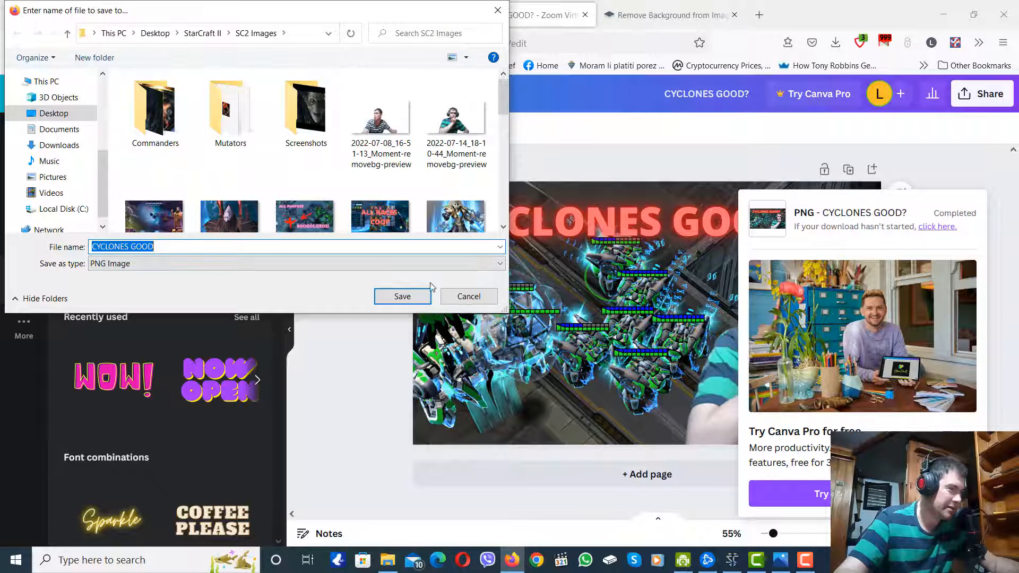
click(405, 300)
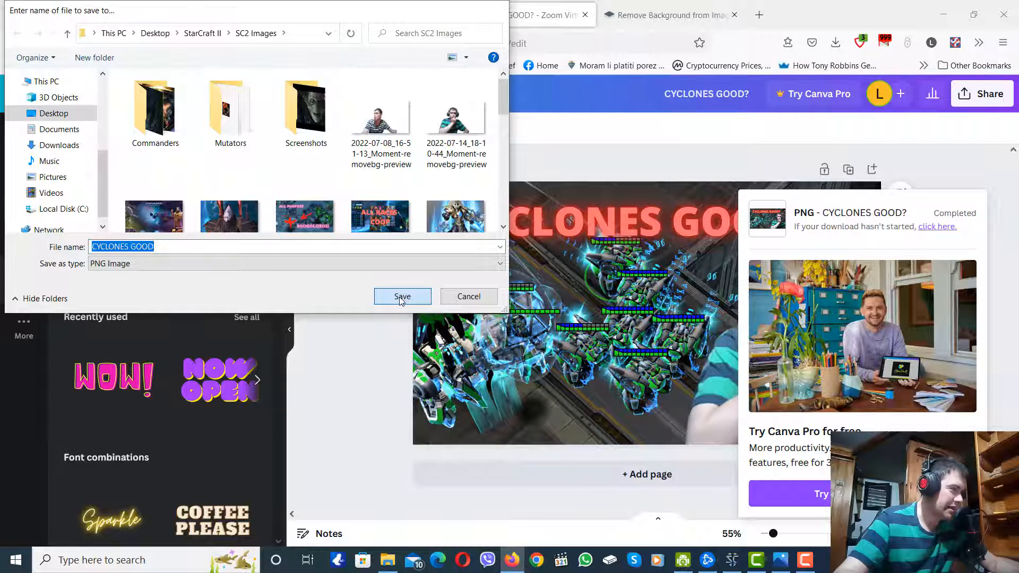
click(357, 231)
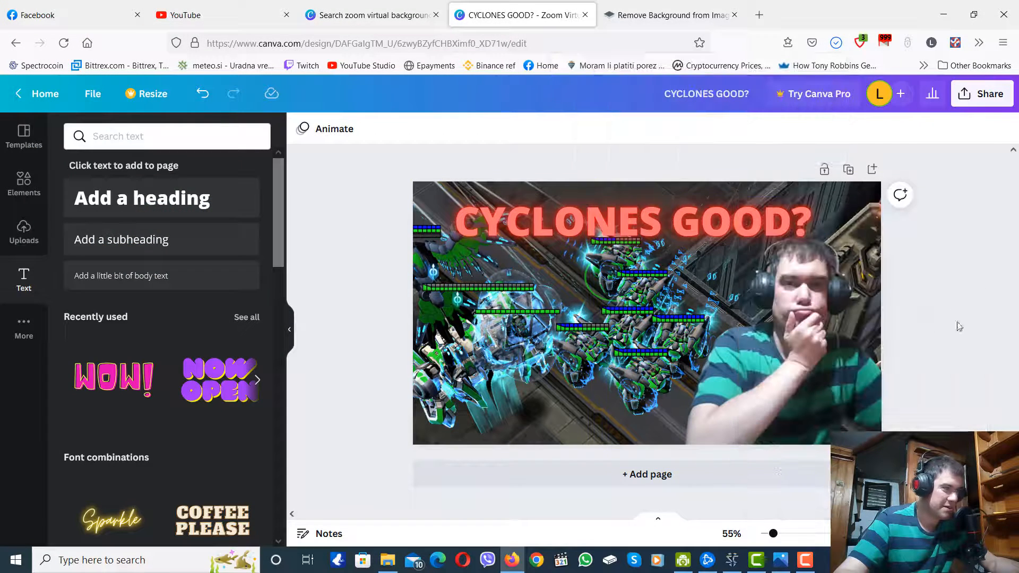